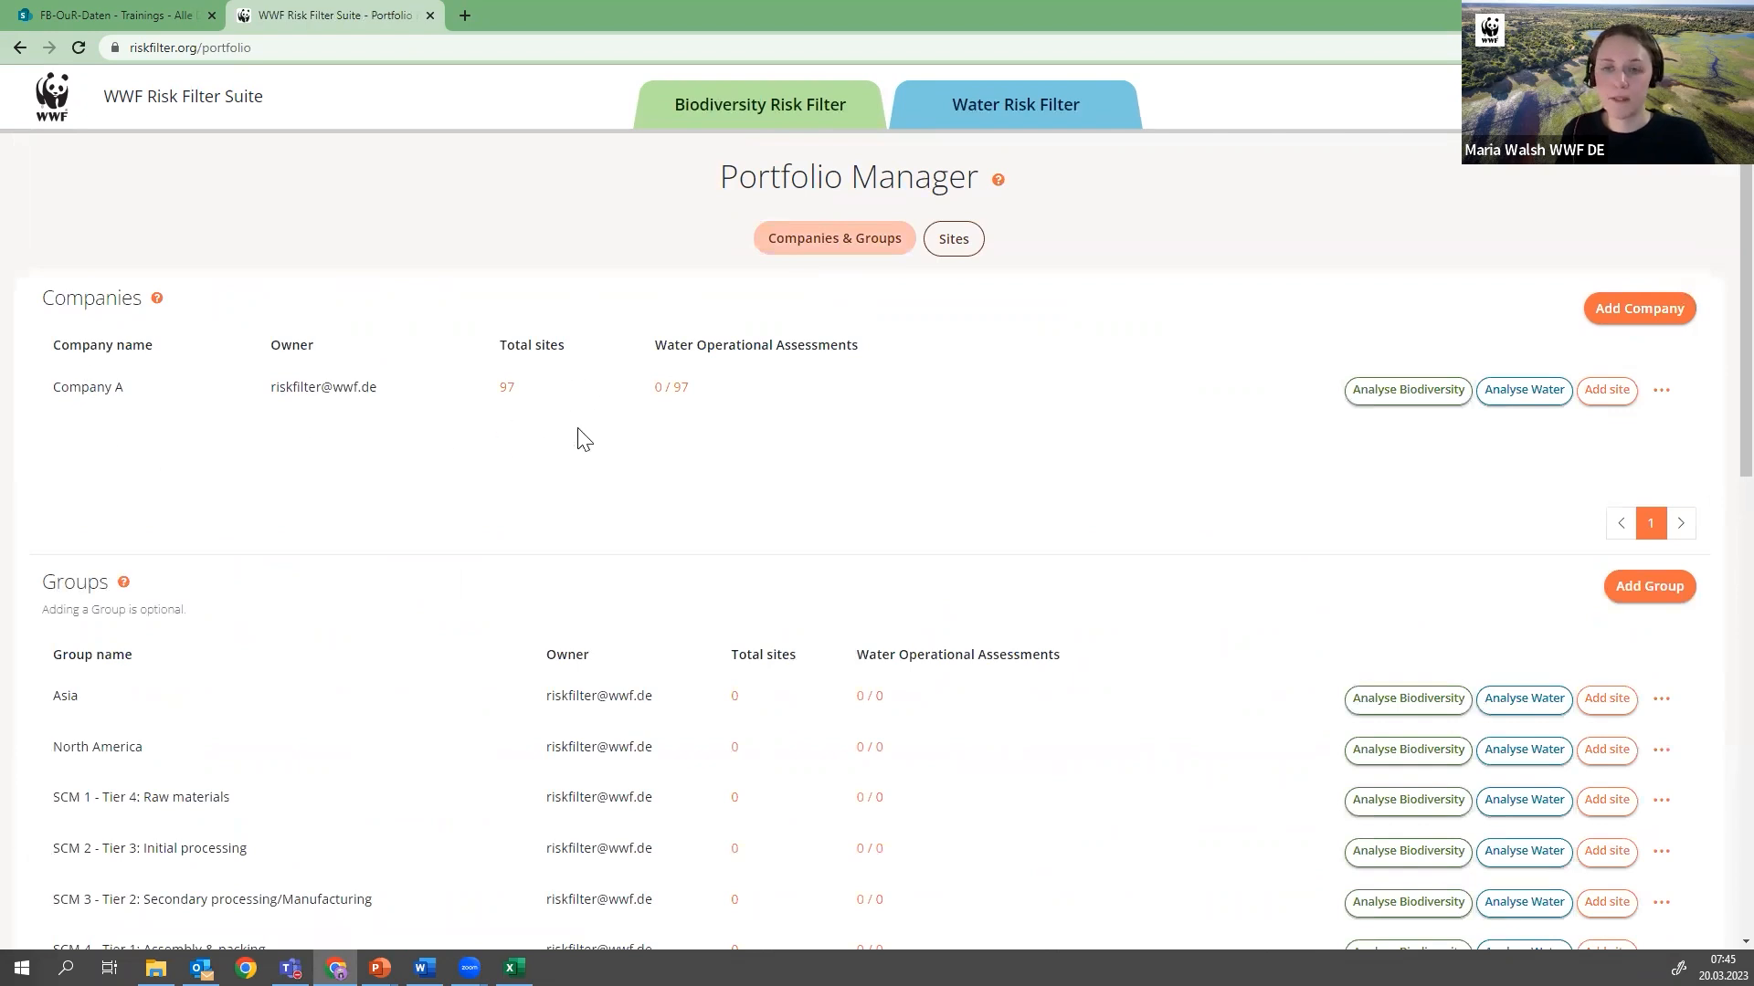
Review Company A's list of sites and its list of sites missing a water operational assessment
click(509, 391)
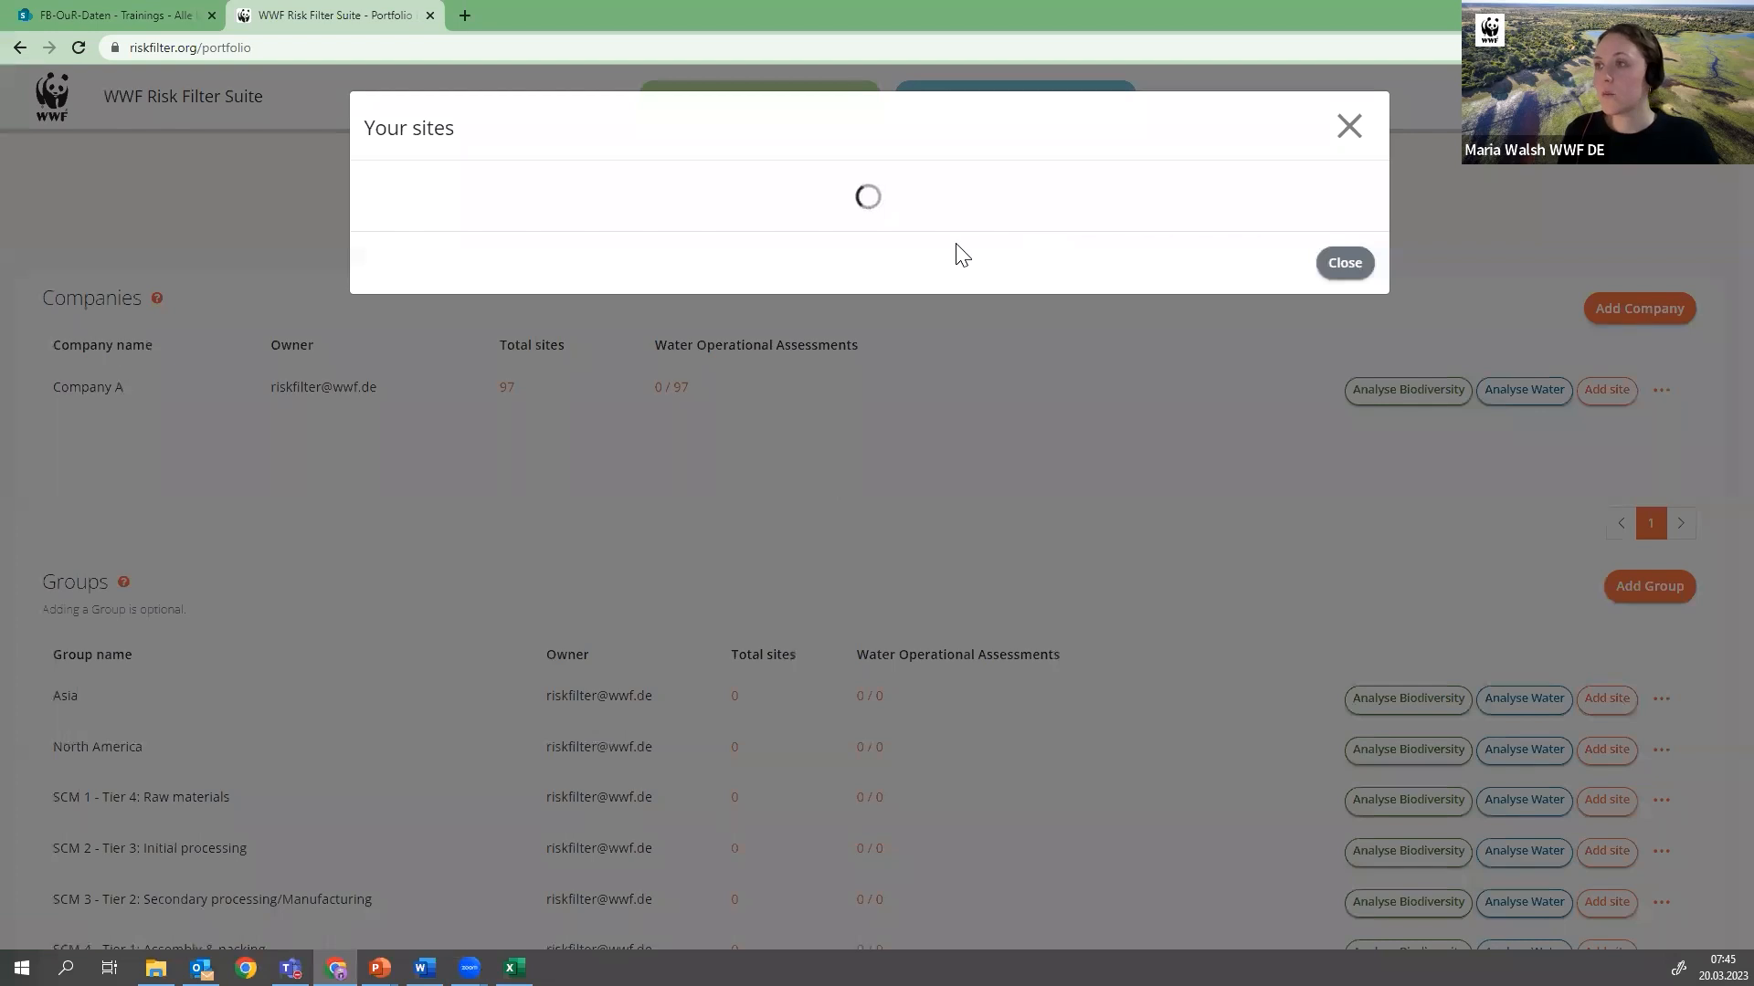
scroll(698, 274, down, 5)
scroll(736, 348, down, 4)
scroll(736, 348, up, 8)
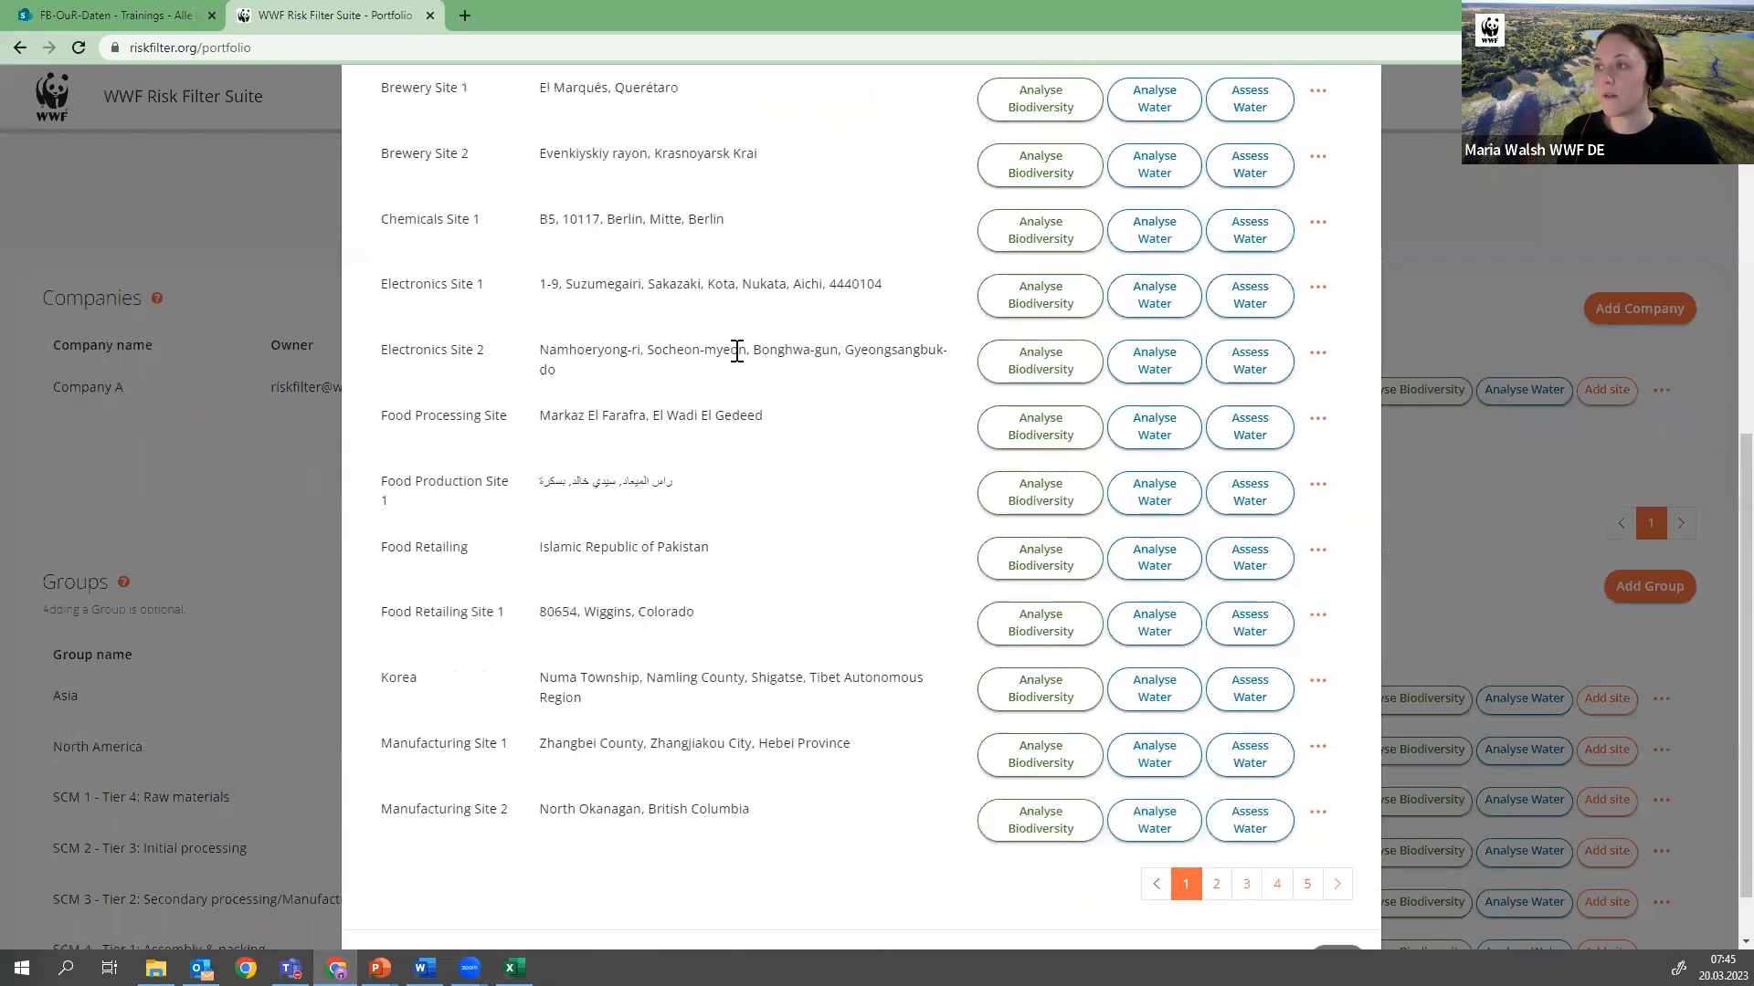
click(1340, 126)
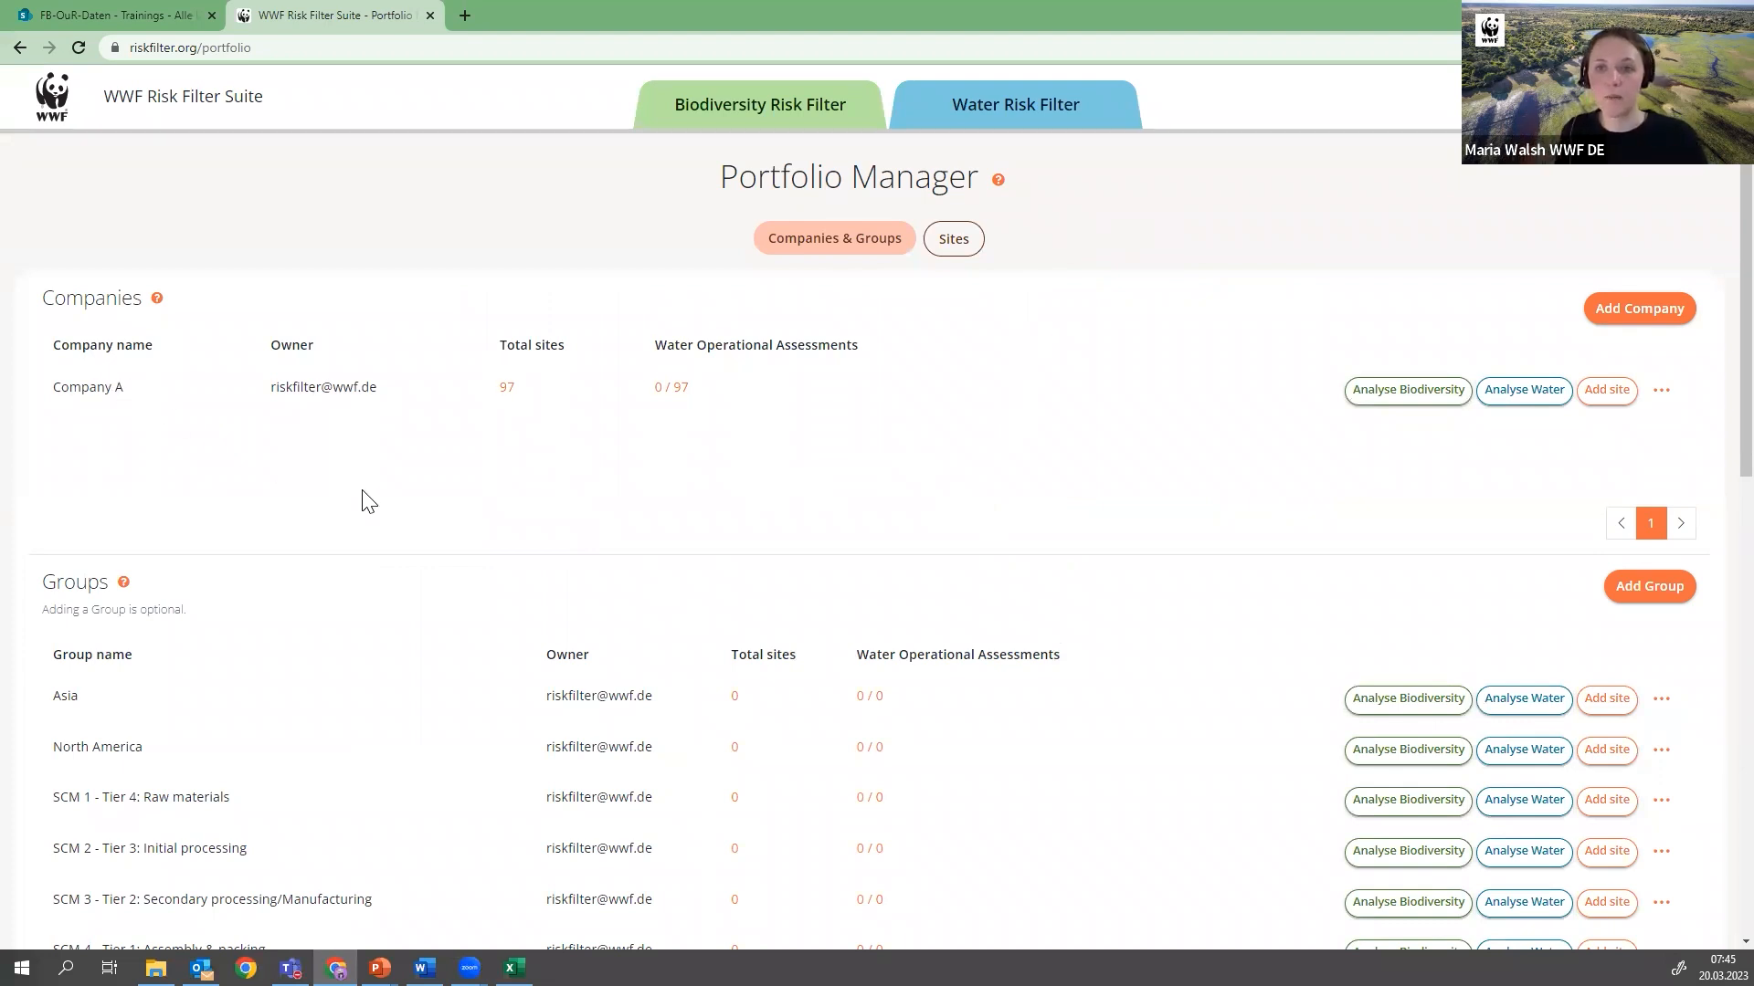
click(668, 393)
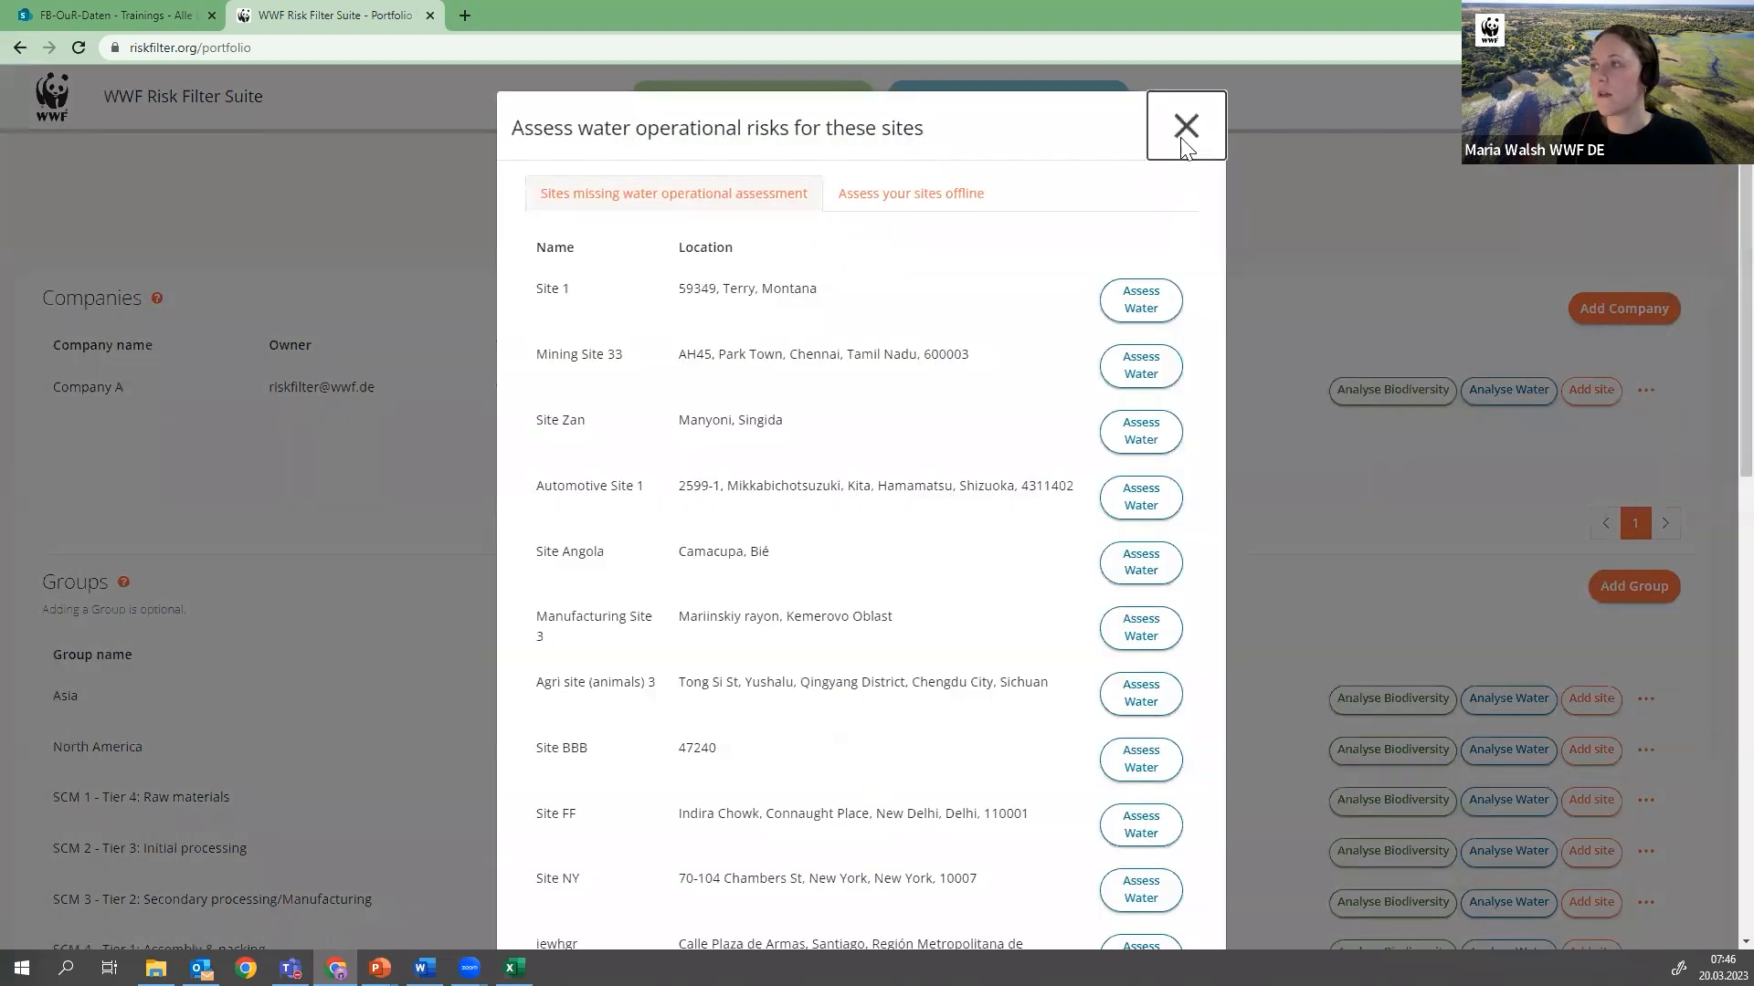
click(1185, 128)
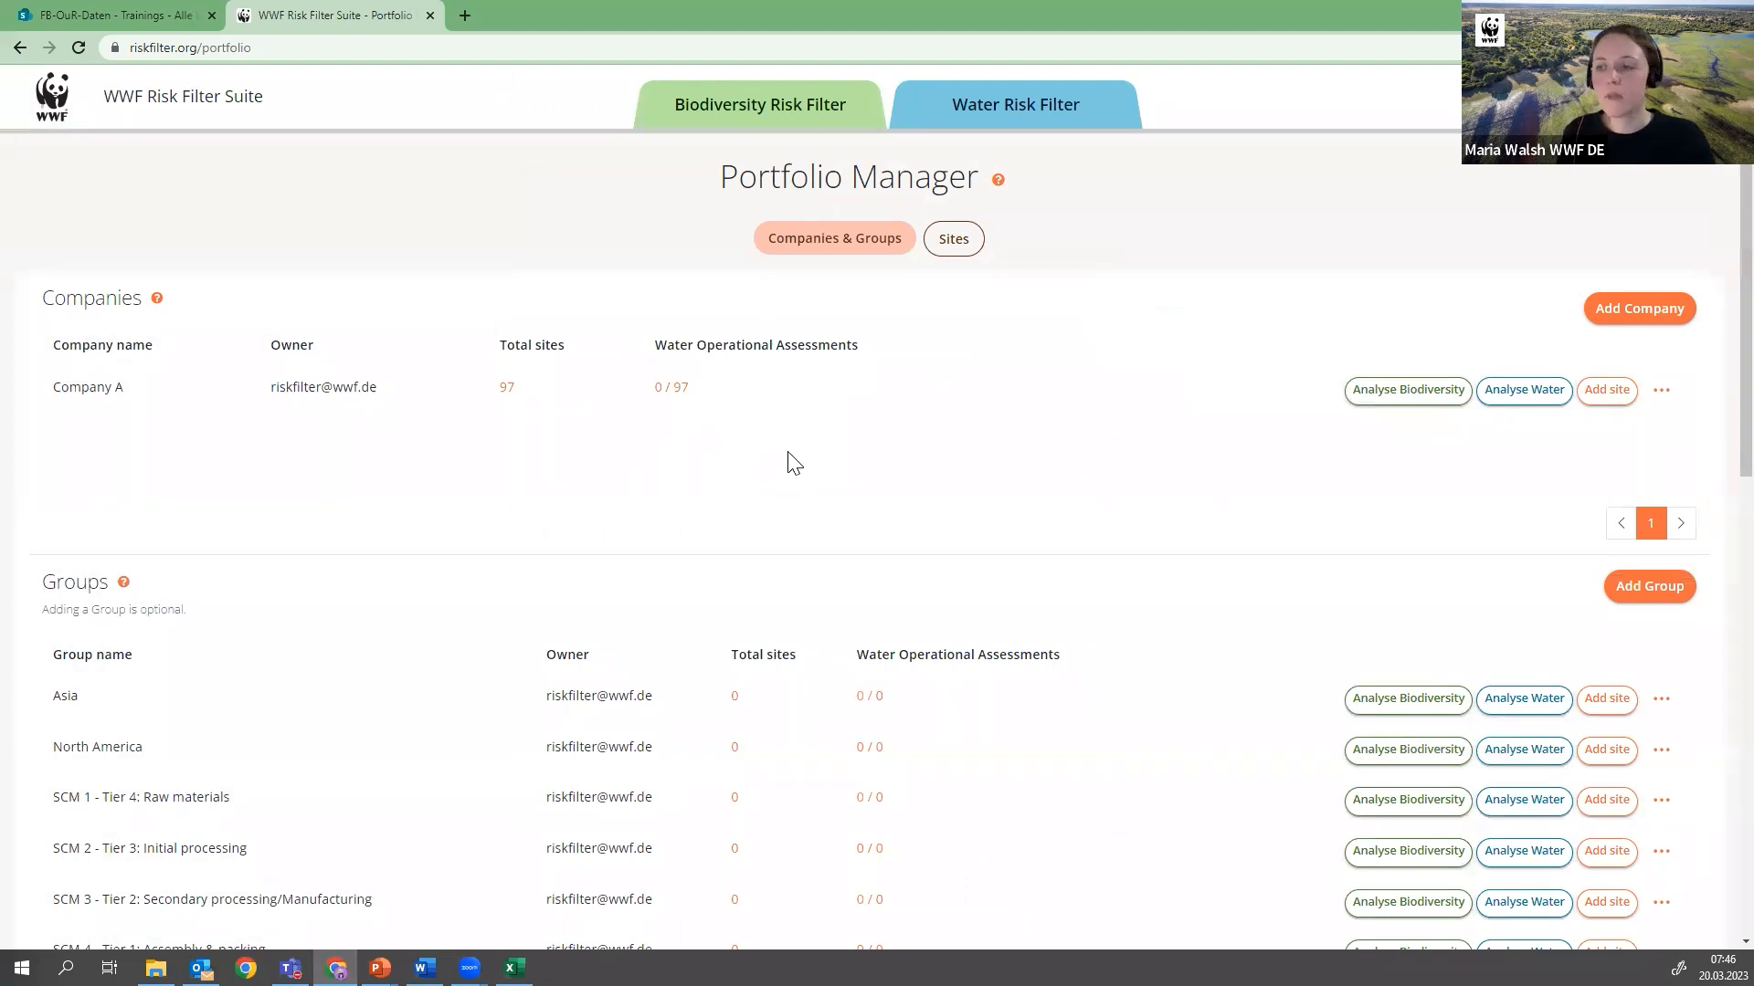
Look through the portfolio's groups and view the sites assigned to SCM 5 - Tier 0: Sales & Retail
scroll(791, 462, down, 2)
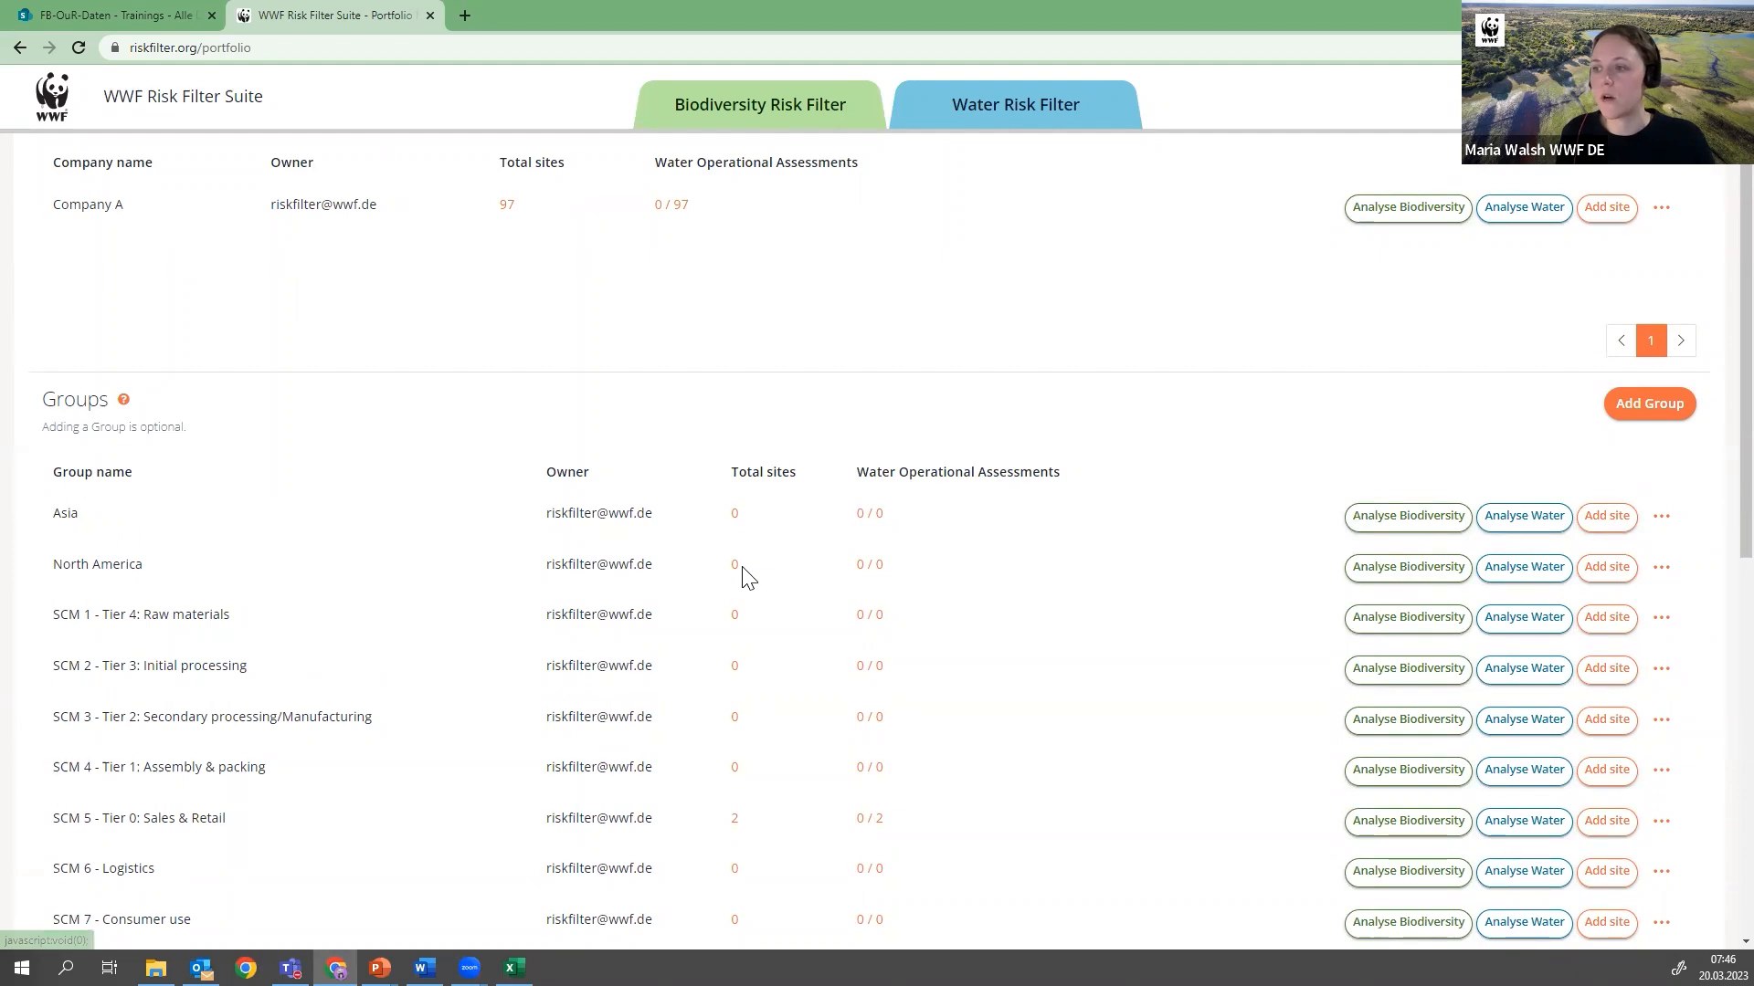
scroll(744, 579, down, 2)
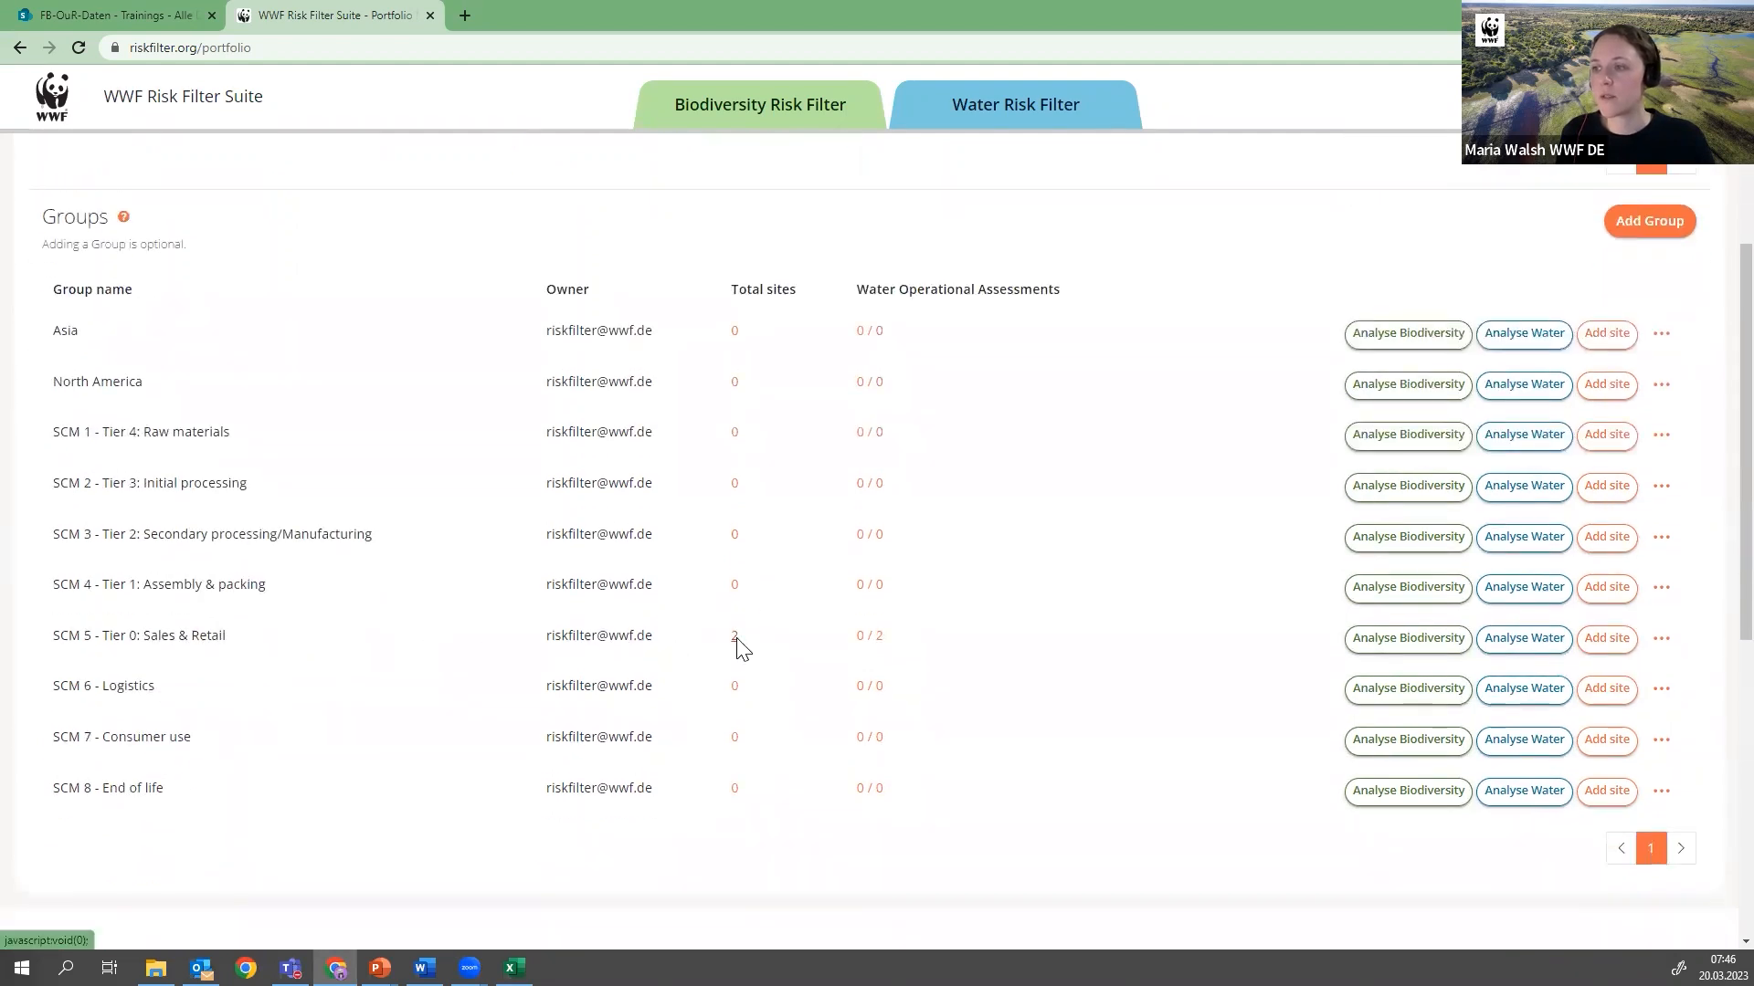
click(736, 642)
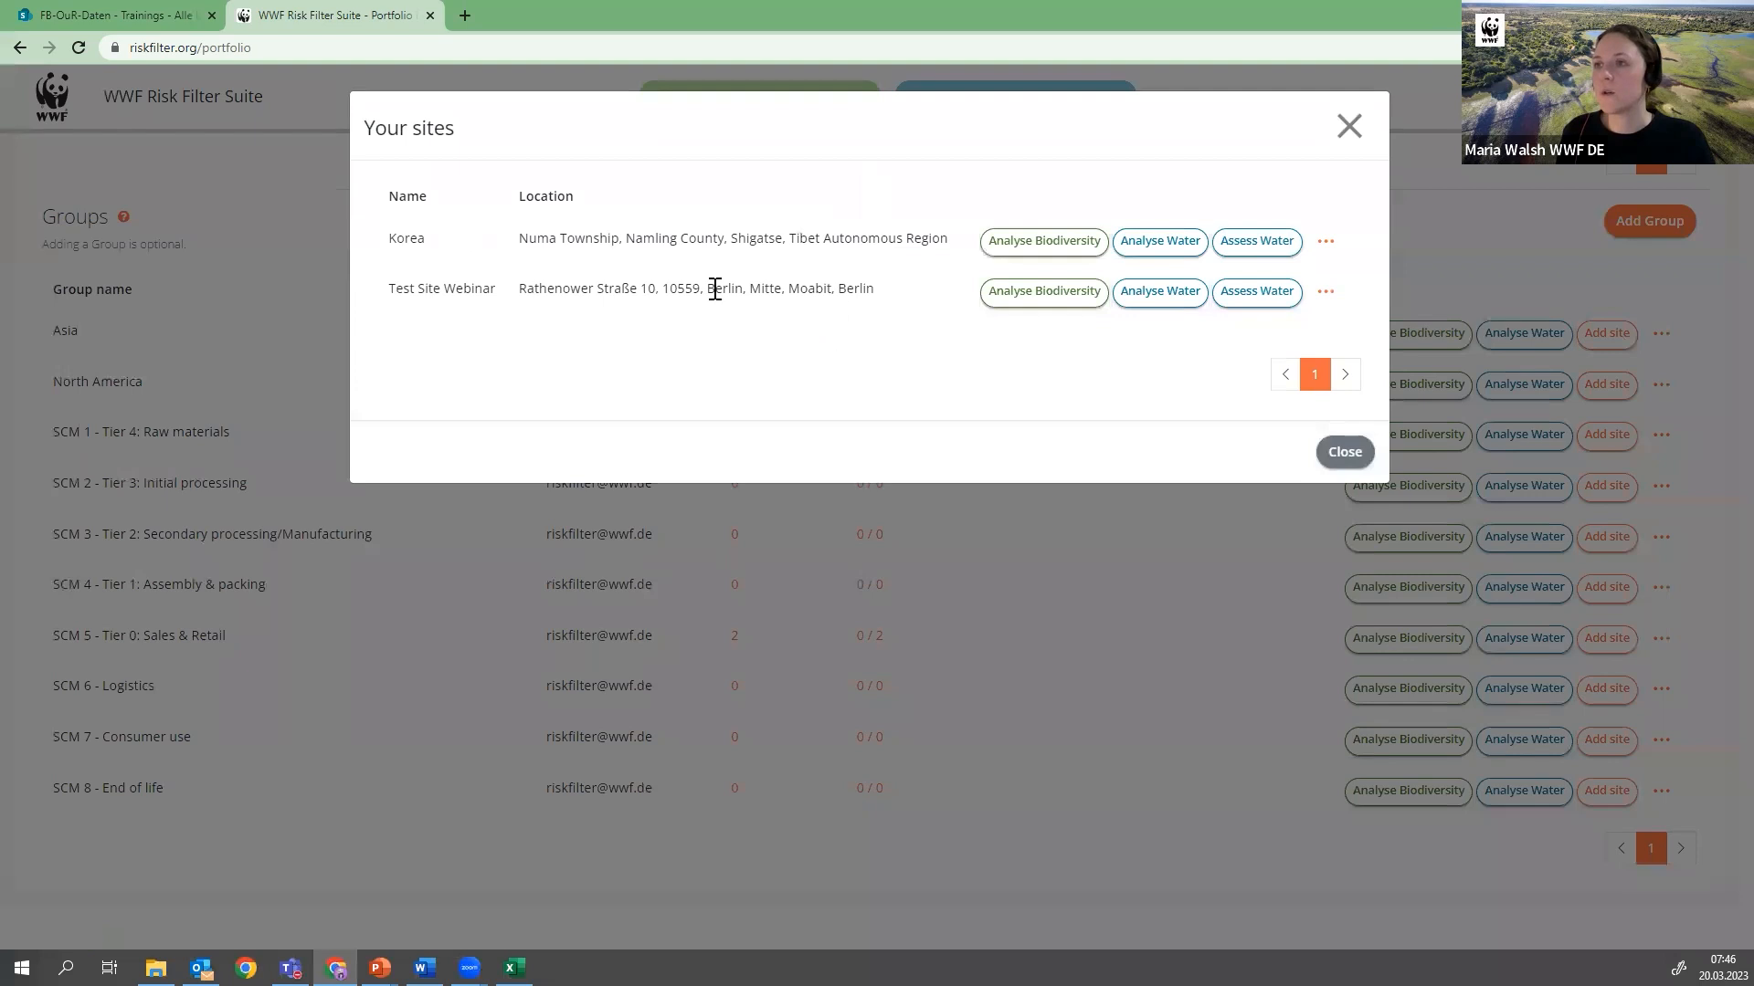
click(1348, 128)
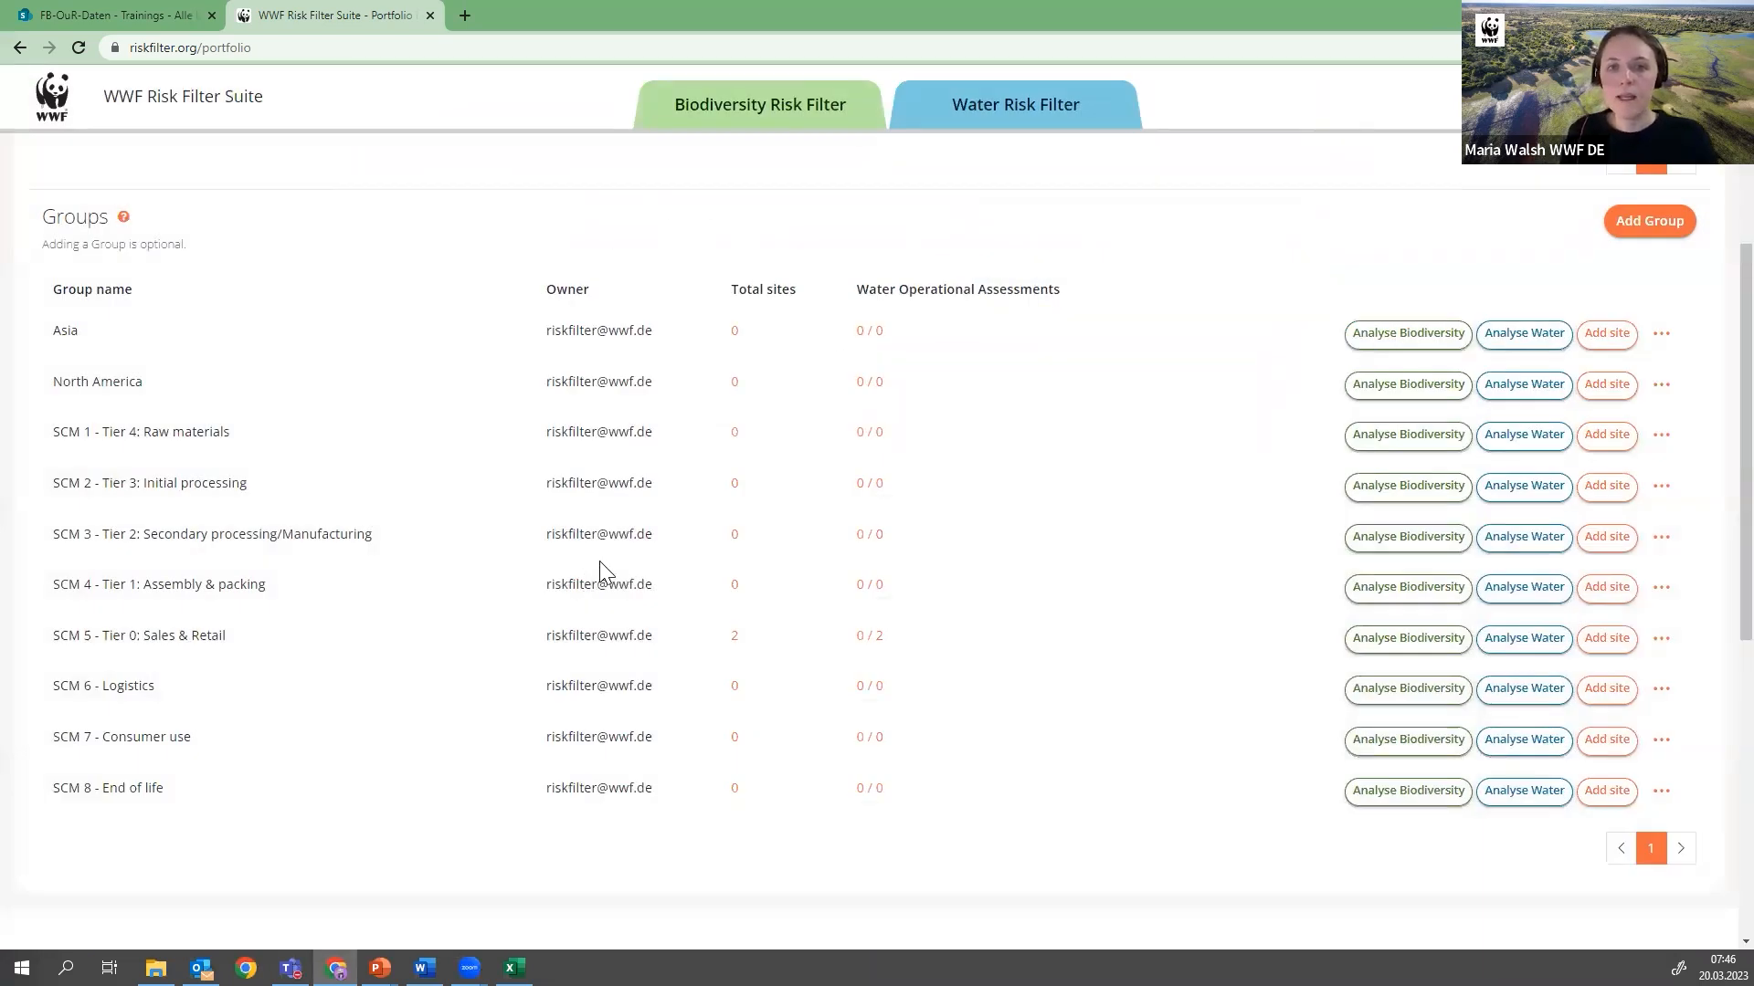
scroll(599, 560, up, 4)
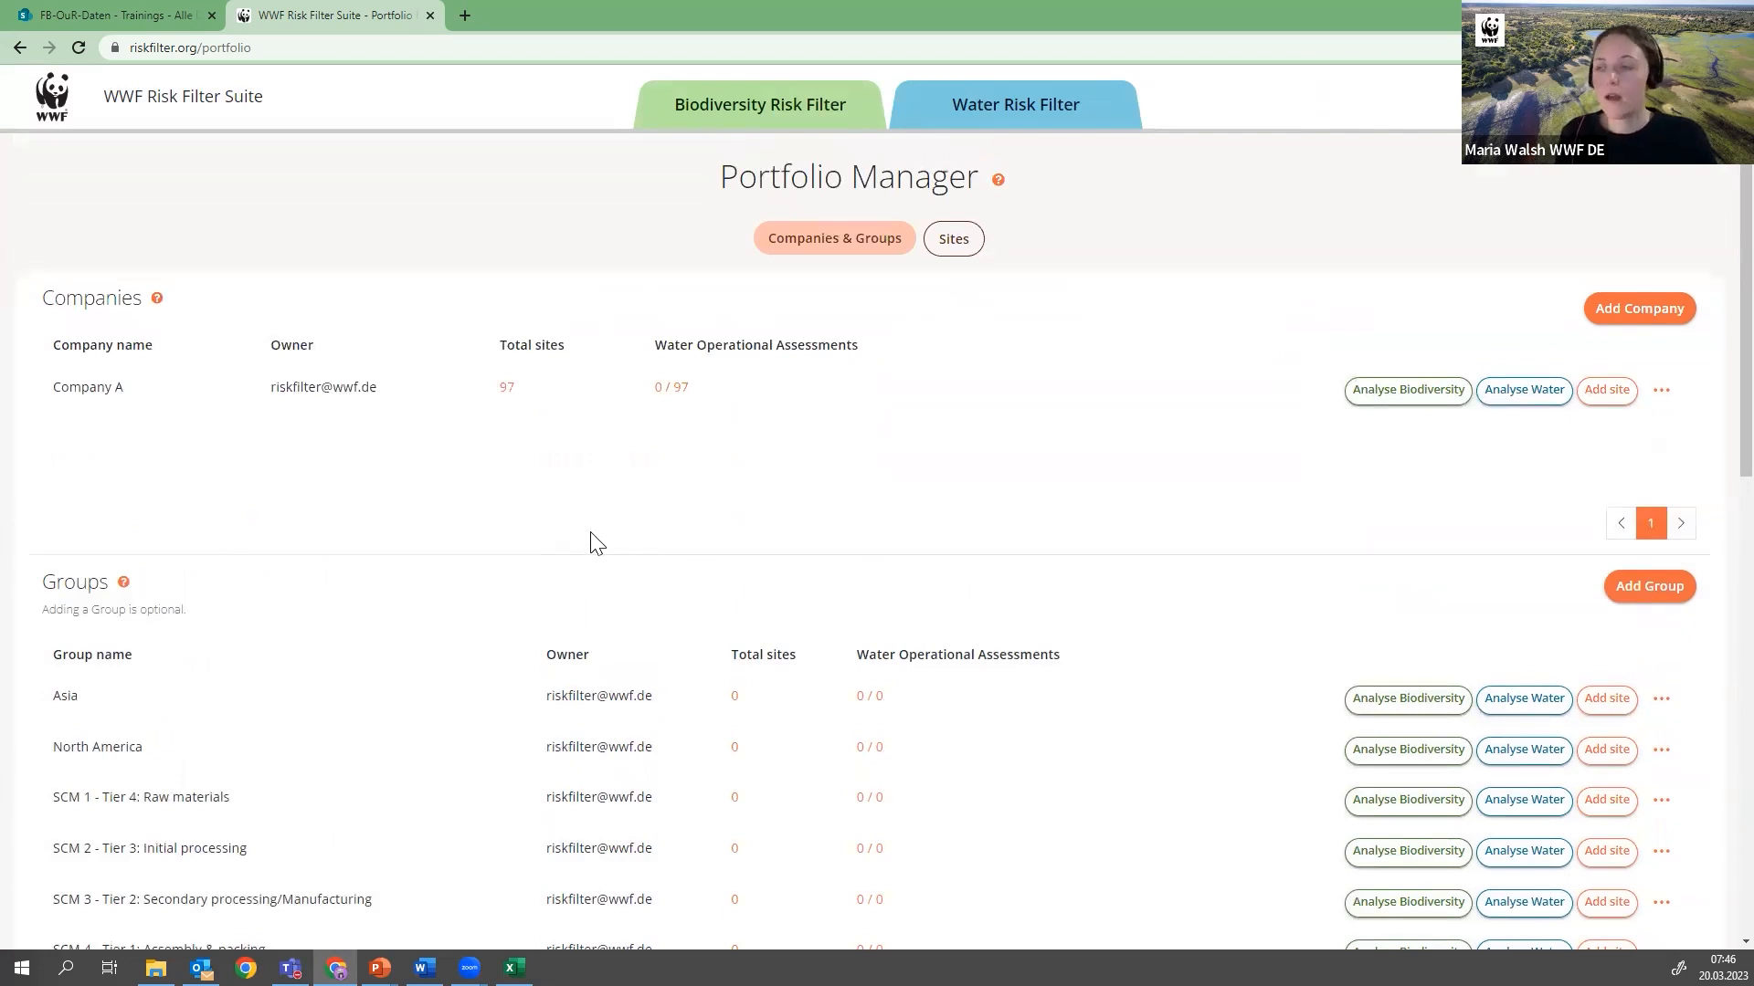
Rename Company A to Company B and save the new name
click(1663, 393)
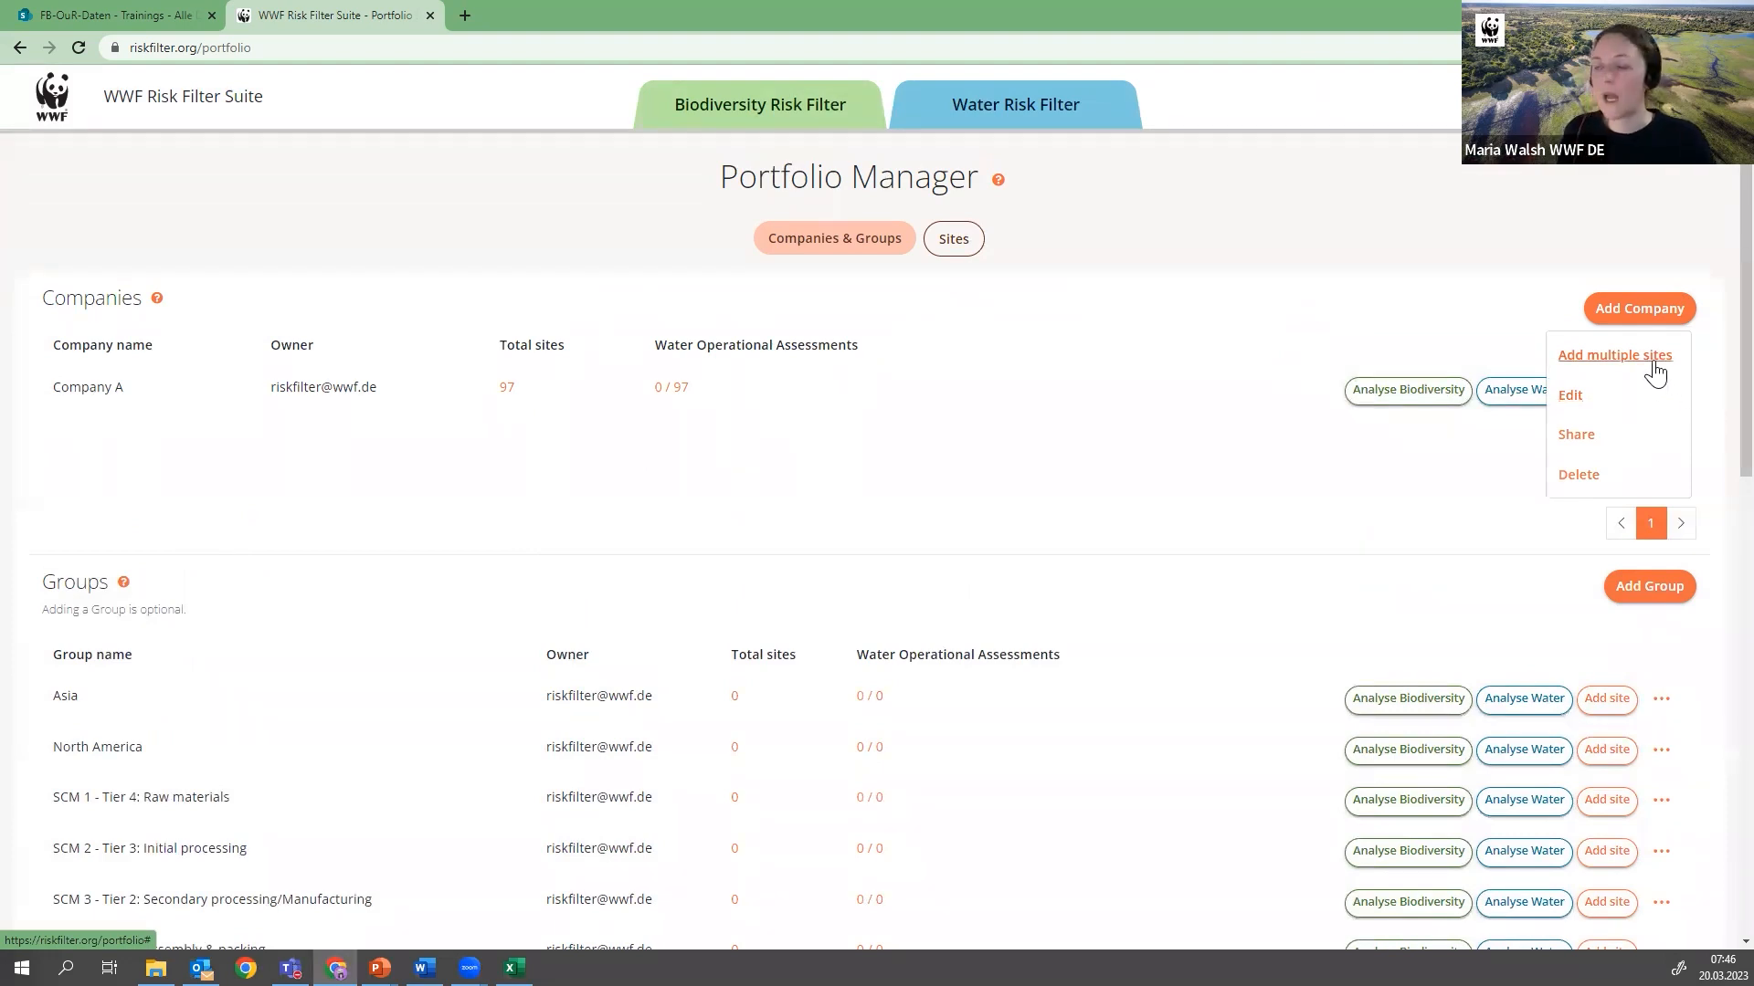
click(1571, 397)
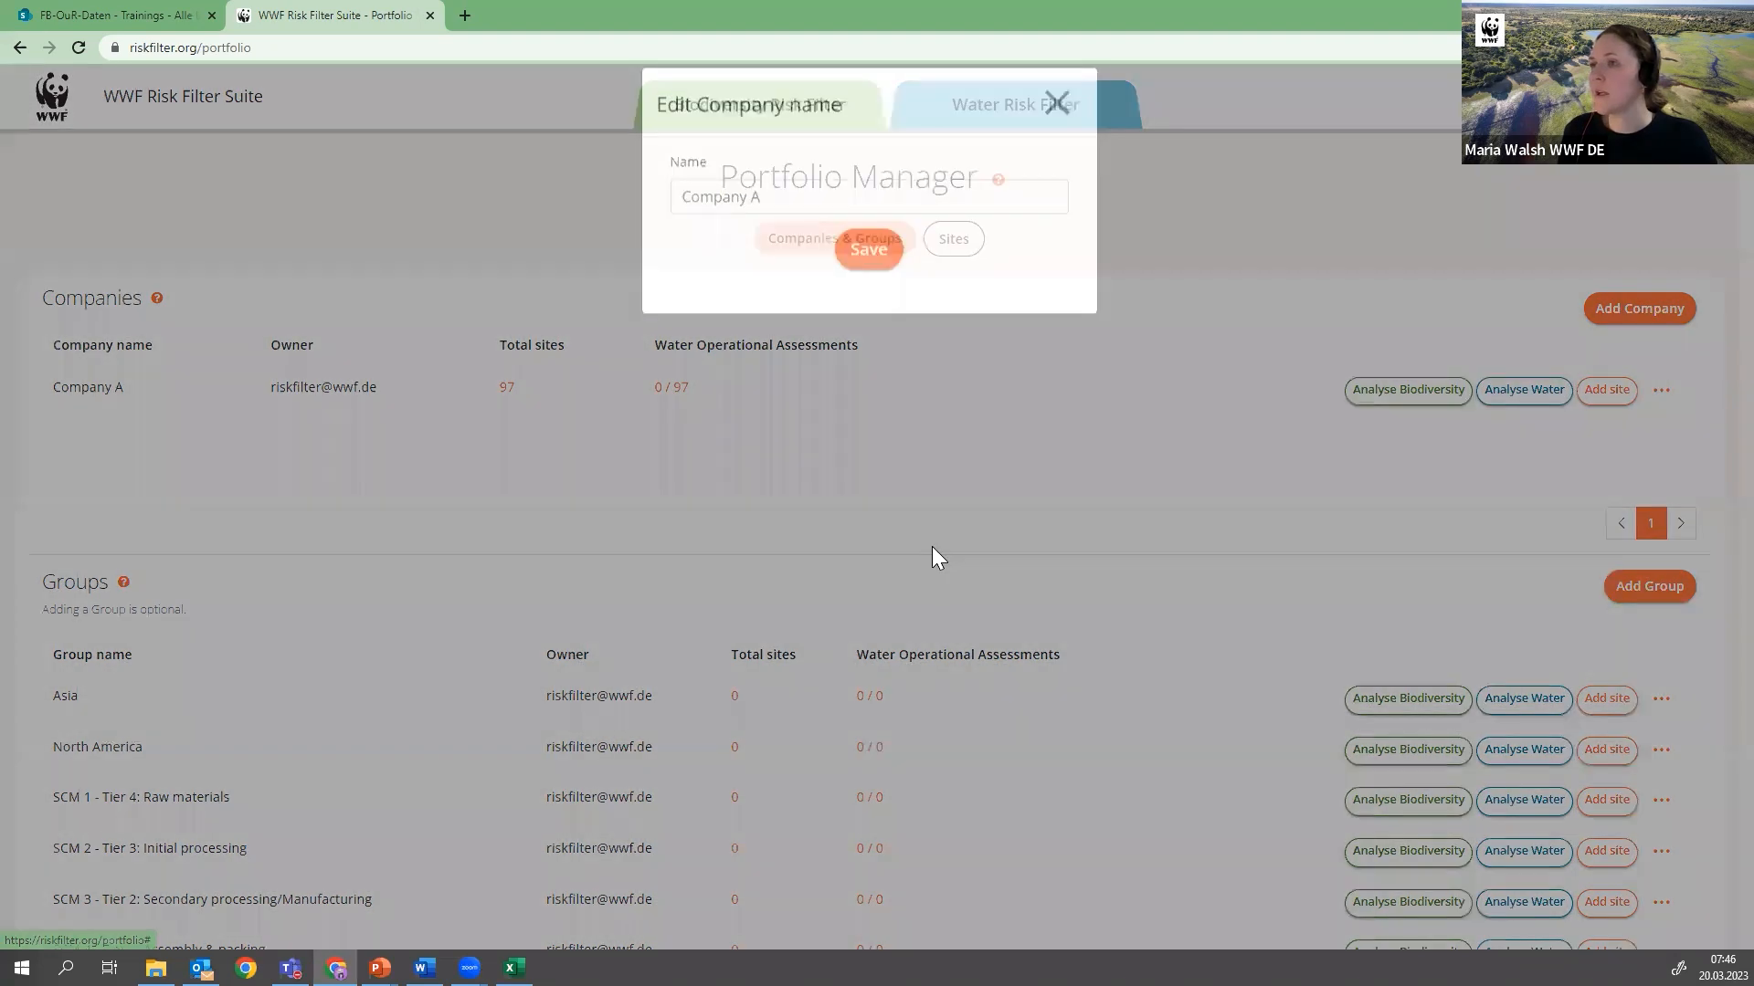
click(822, 227)
key(BackSpace)
text(B)
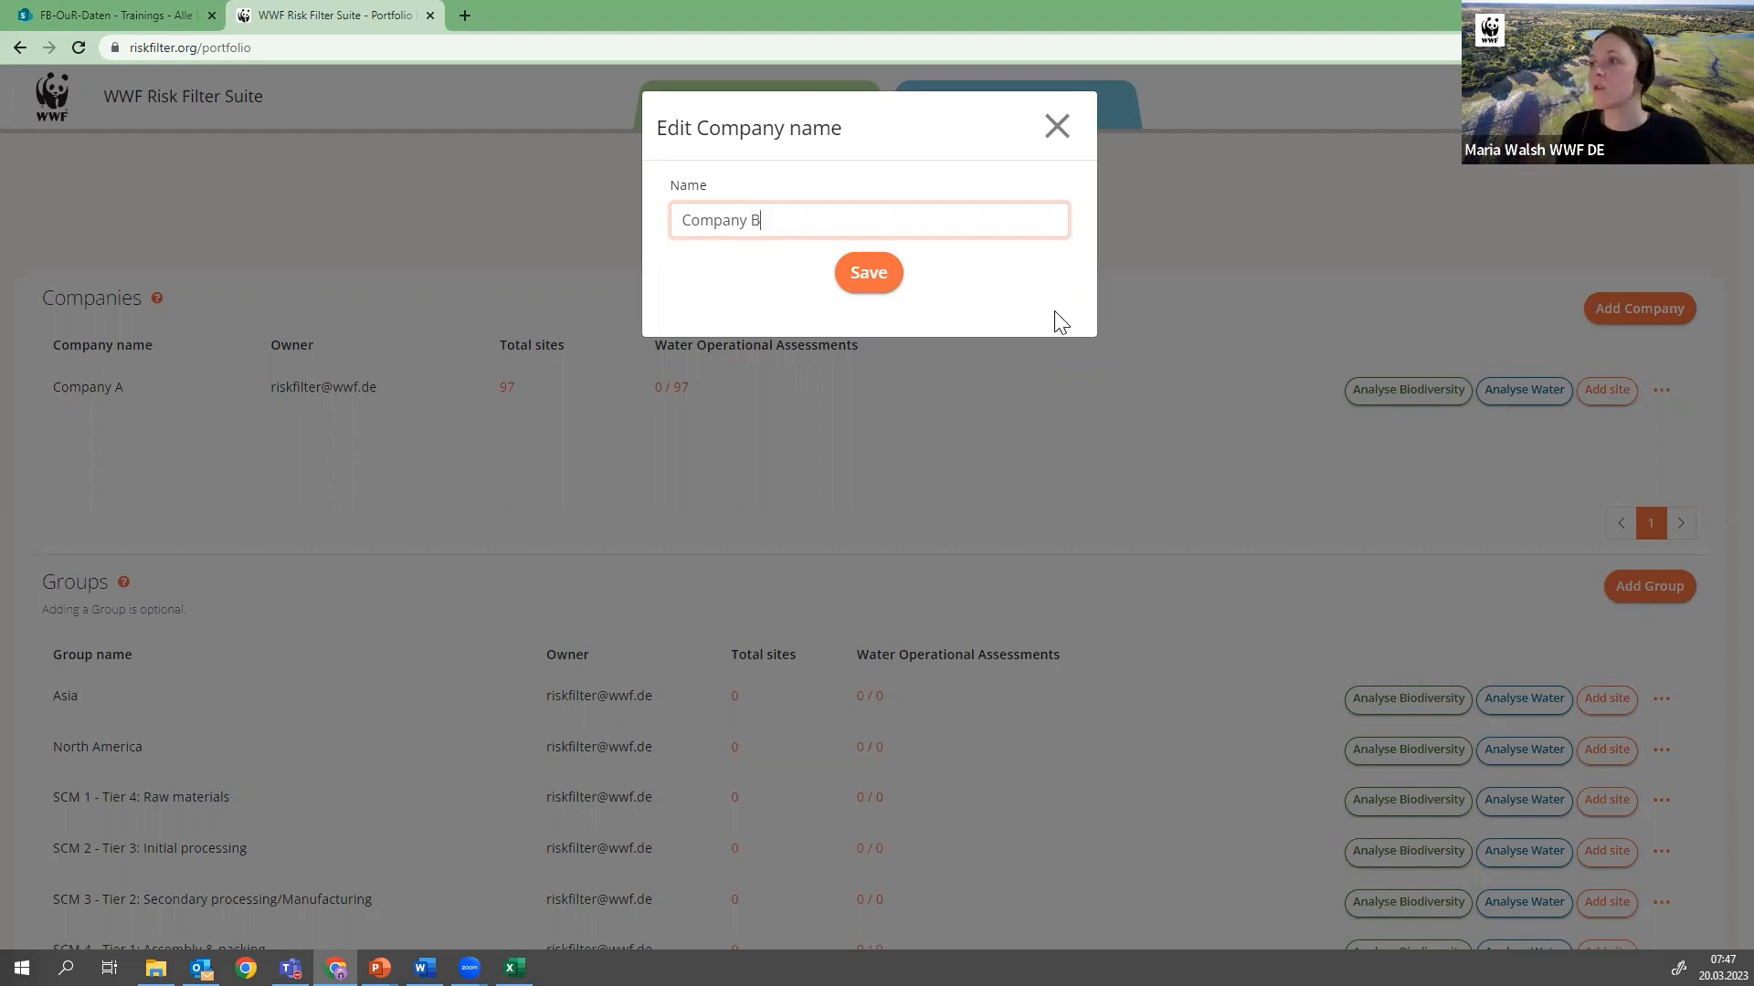
click(878, 276)
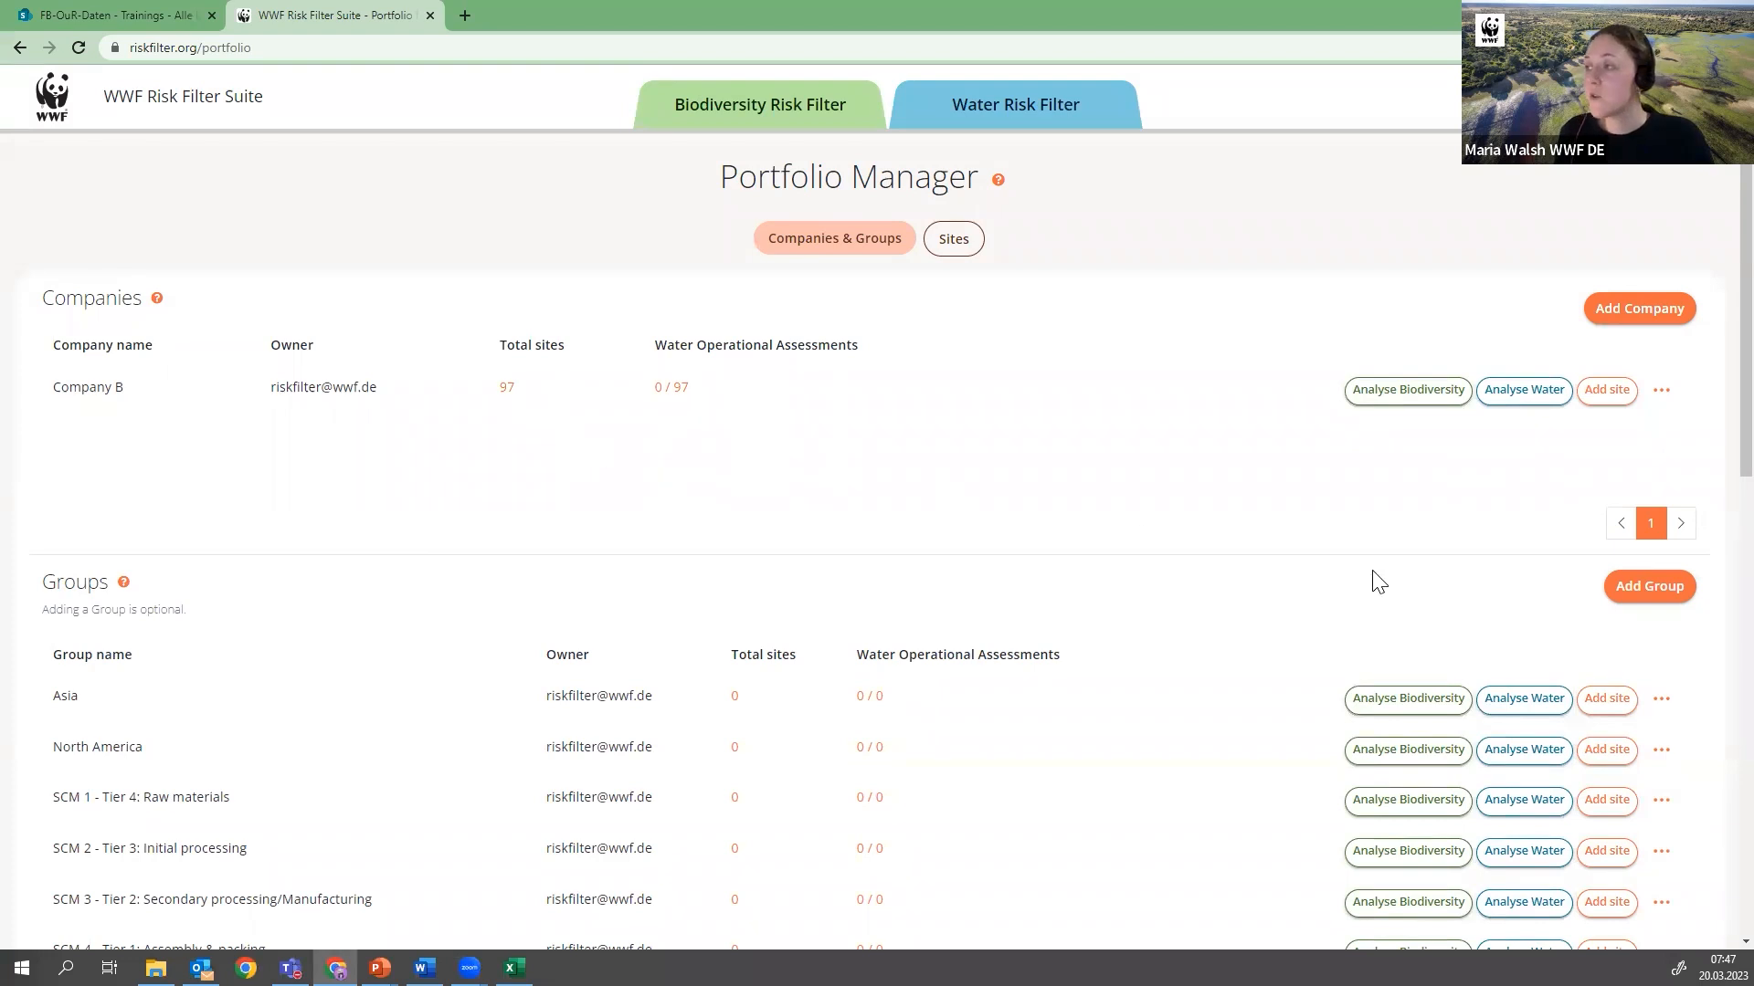
View the deletion confirmation for Company B and dismiss it without deleting the company
click(1662, 393)
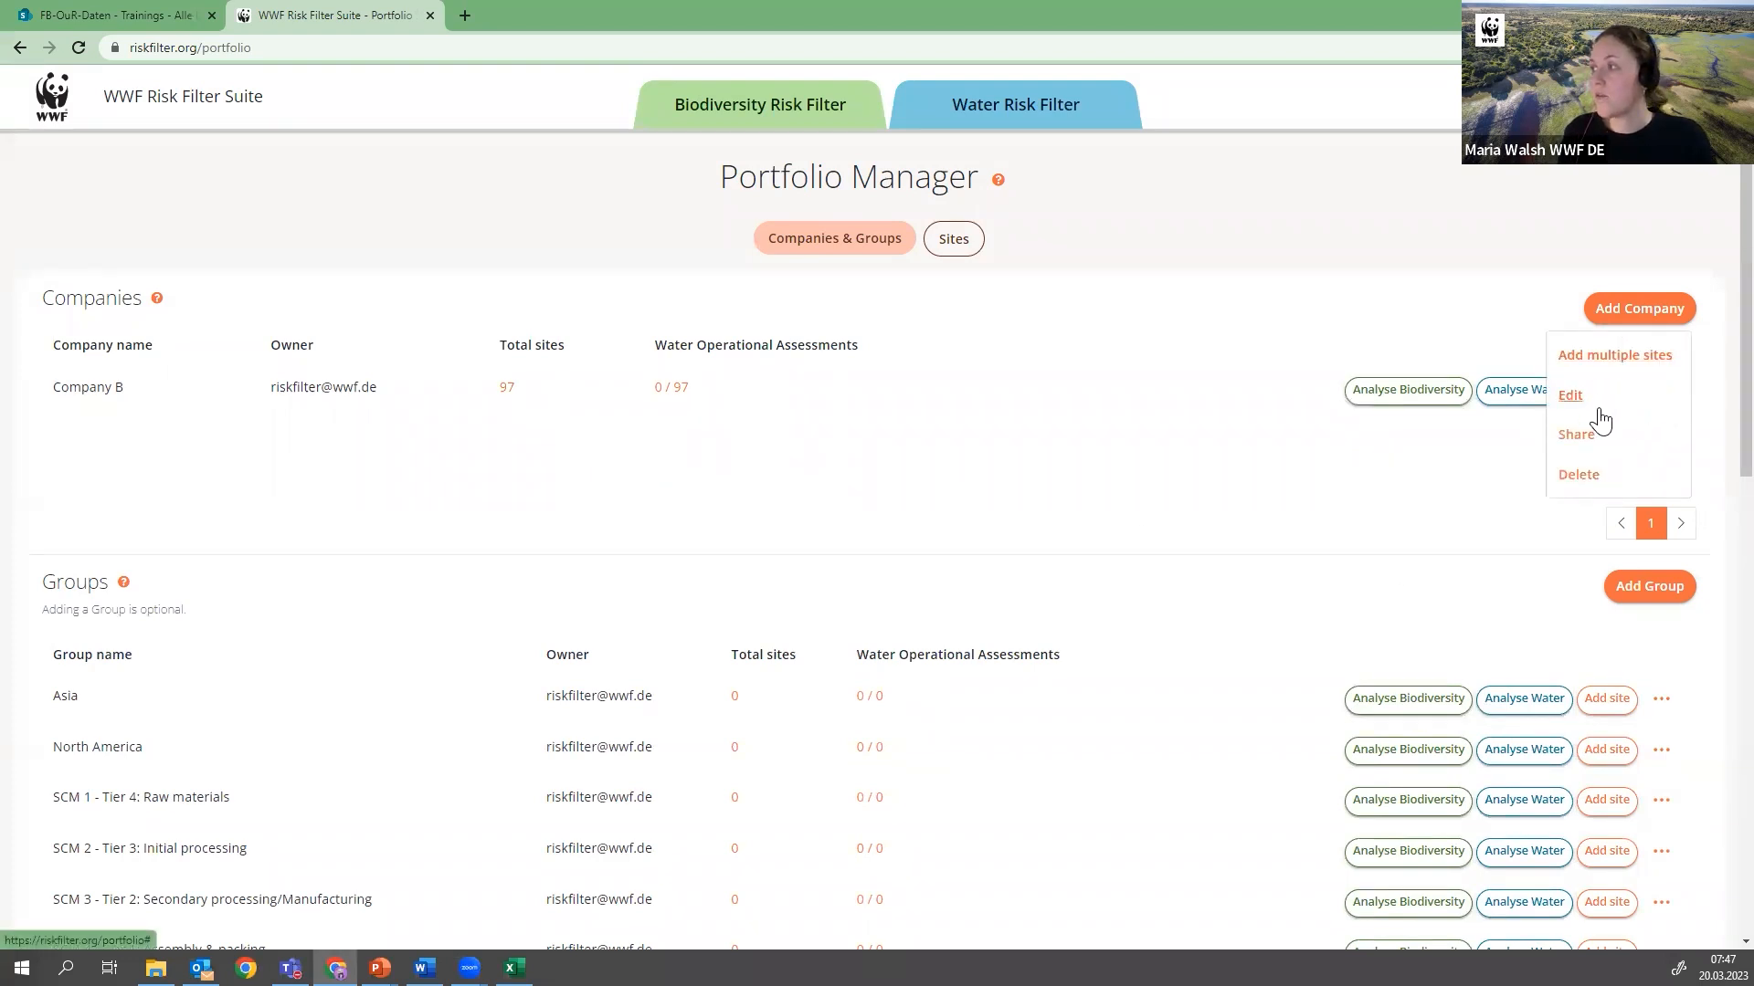
click(1586, 485)
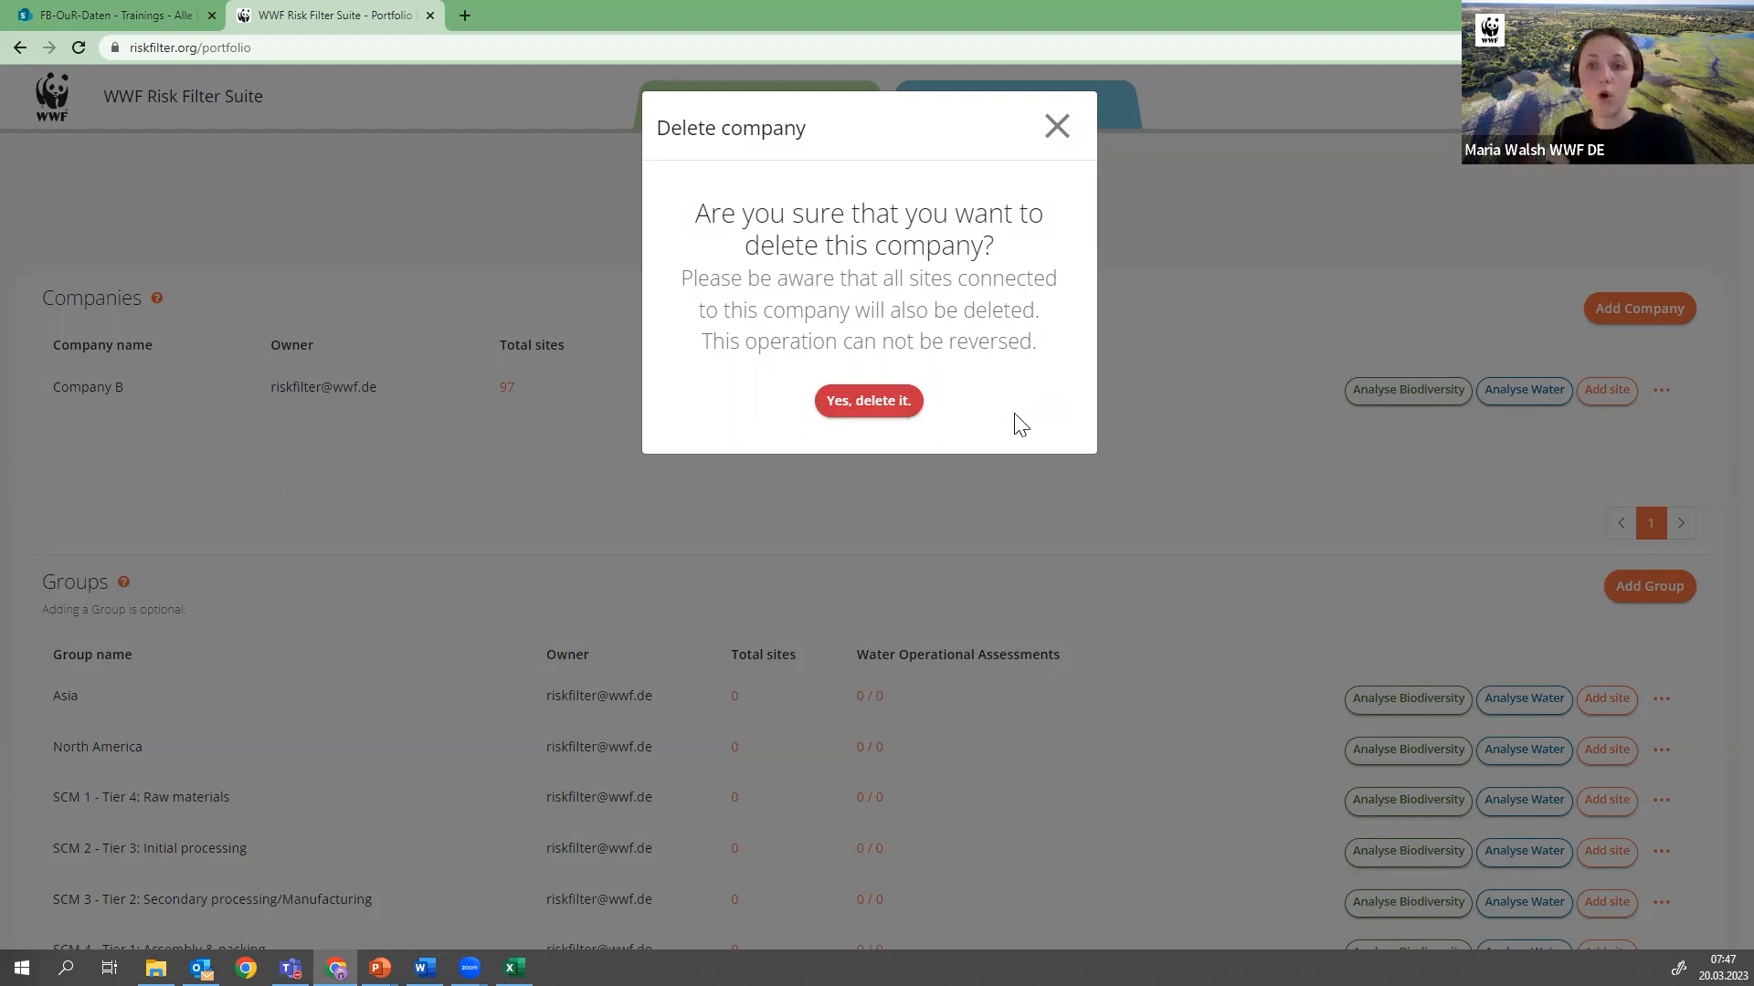
click(1059, 136)
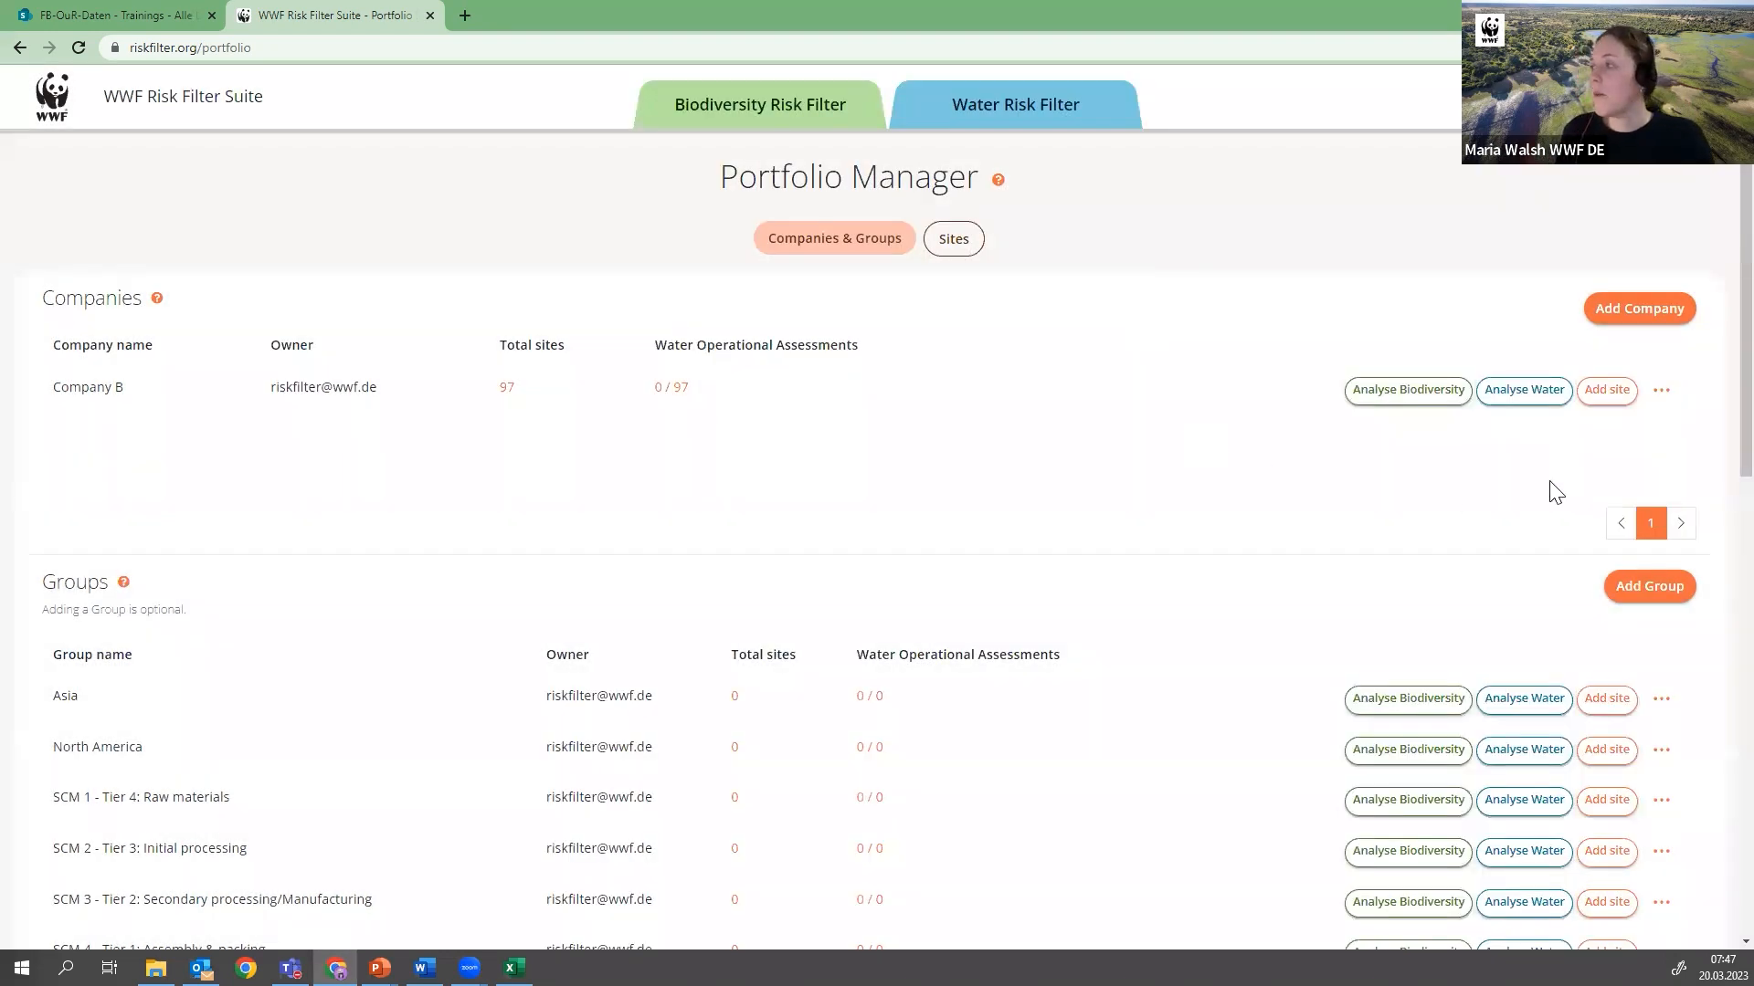
Fill in a colleague's e-mail address for sharing Company B, and close the share dialog without sharing
click(1661, 393)
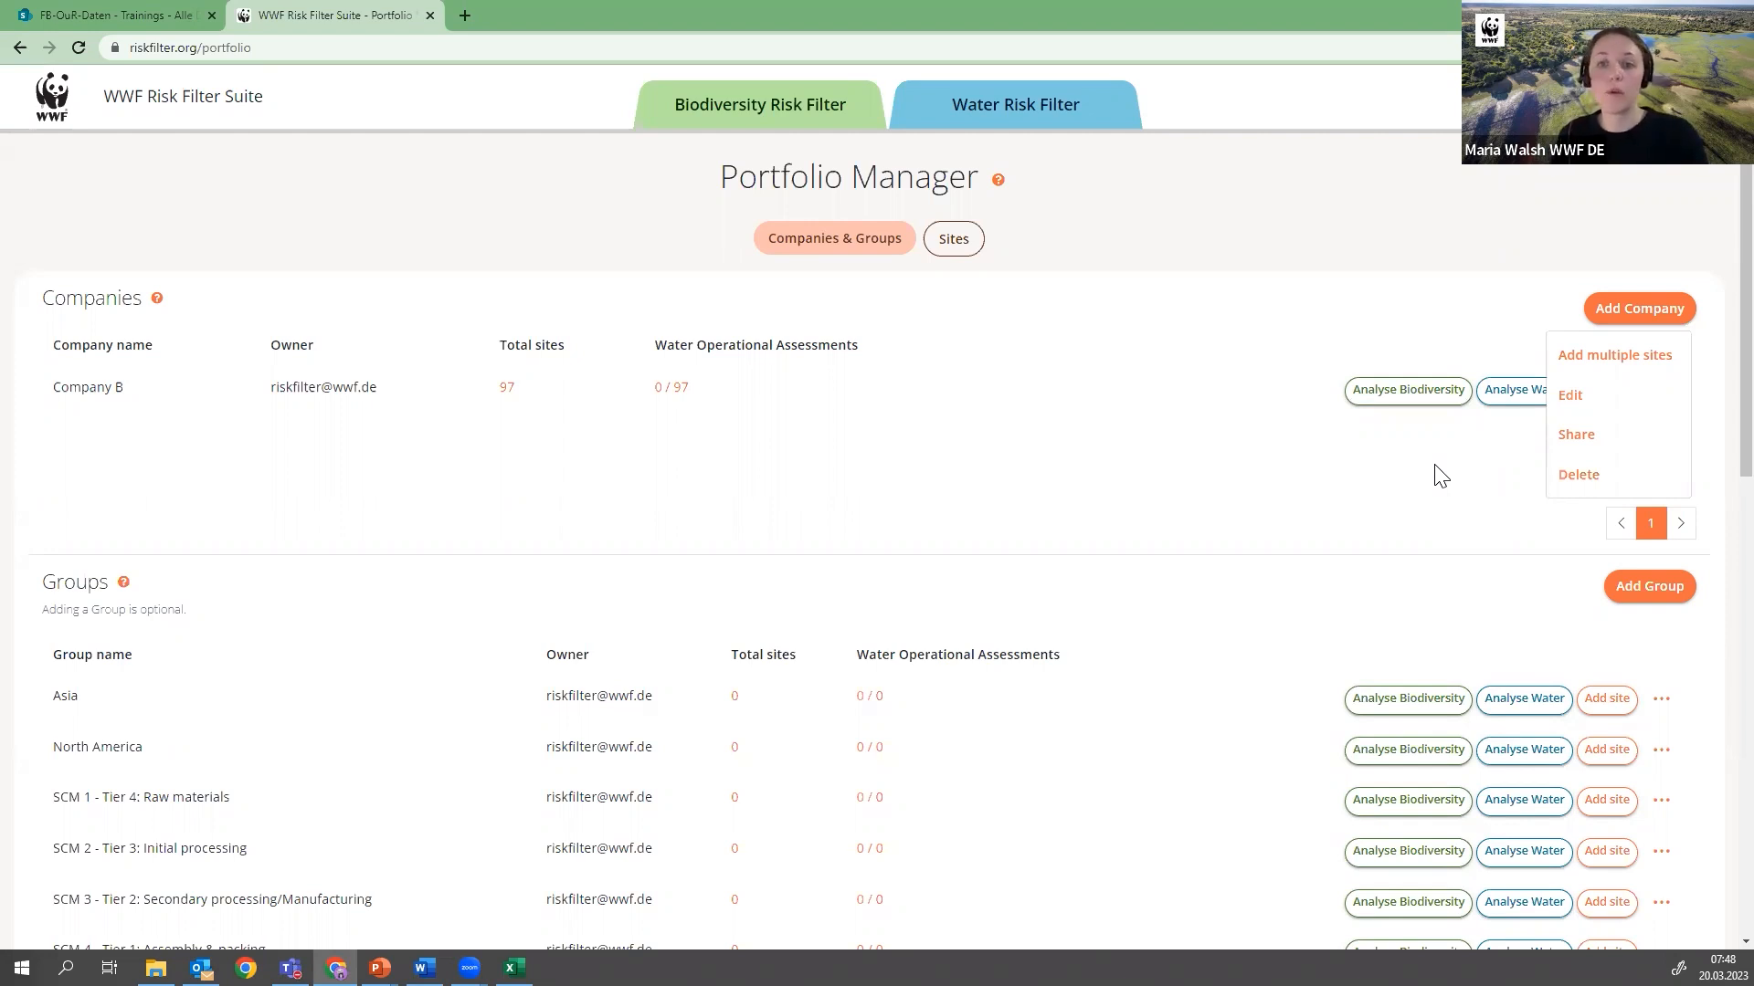
click(1587, 443)
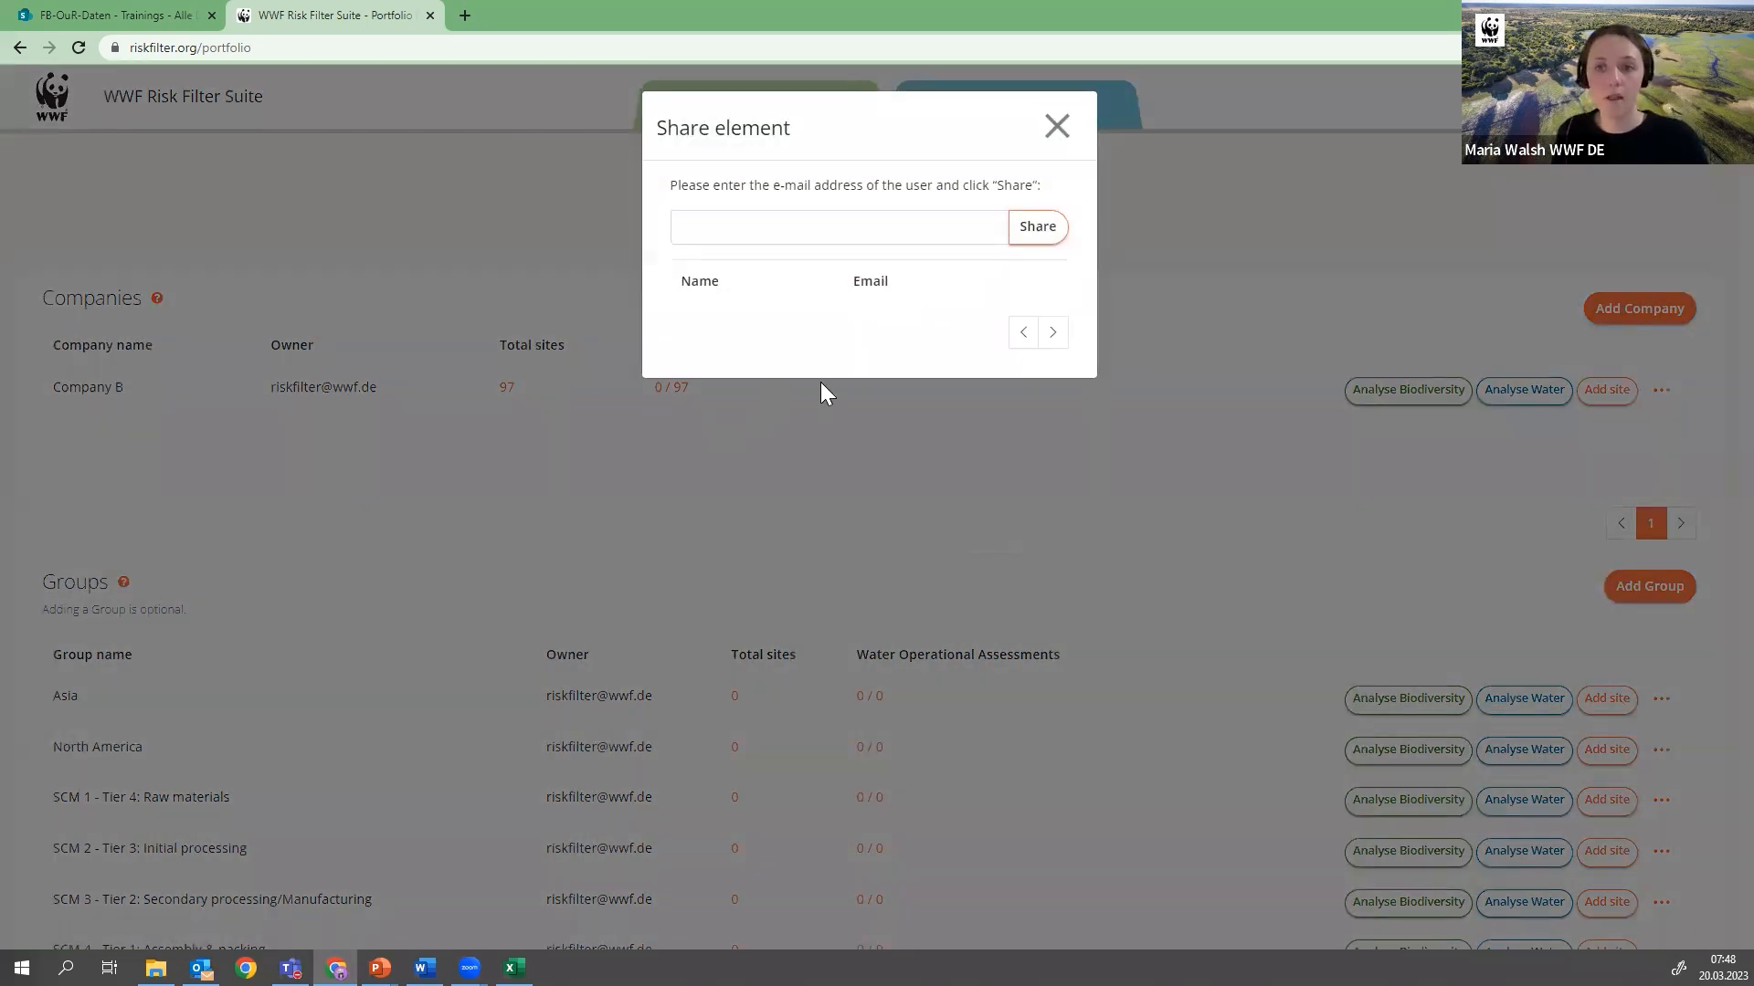
click(799, 230)
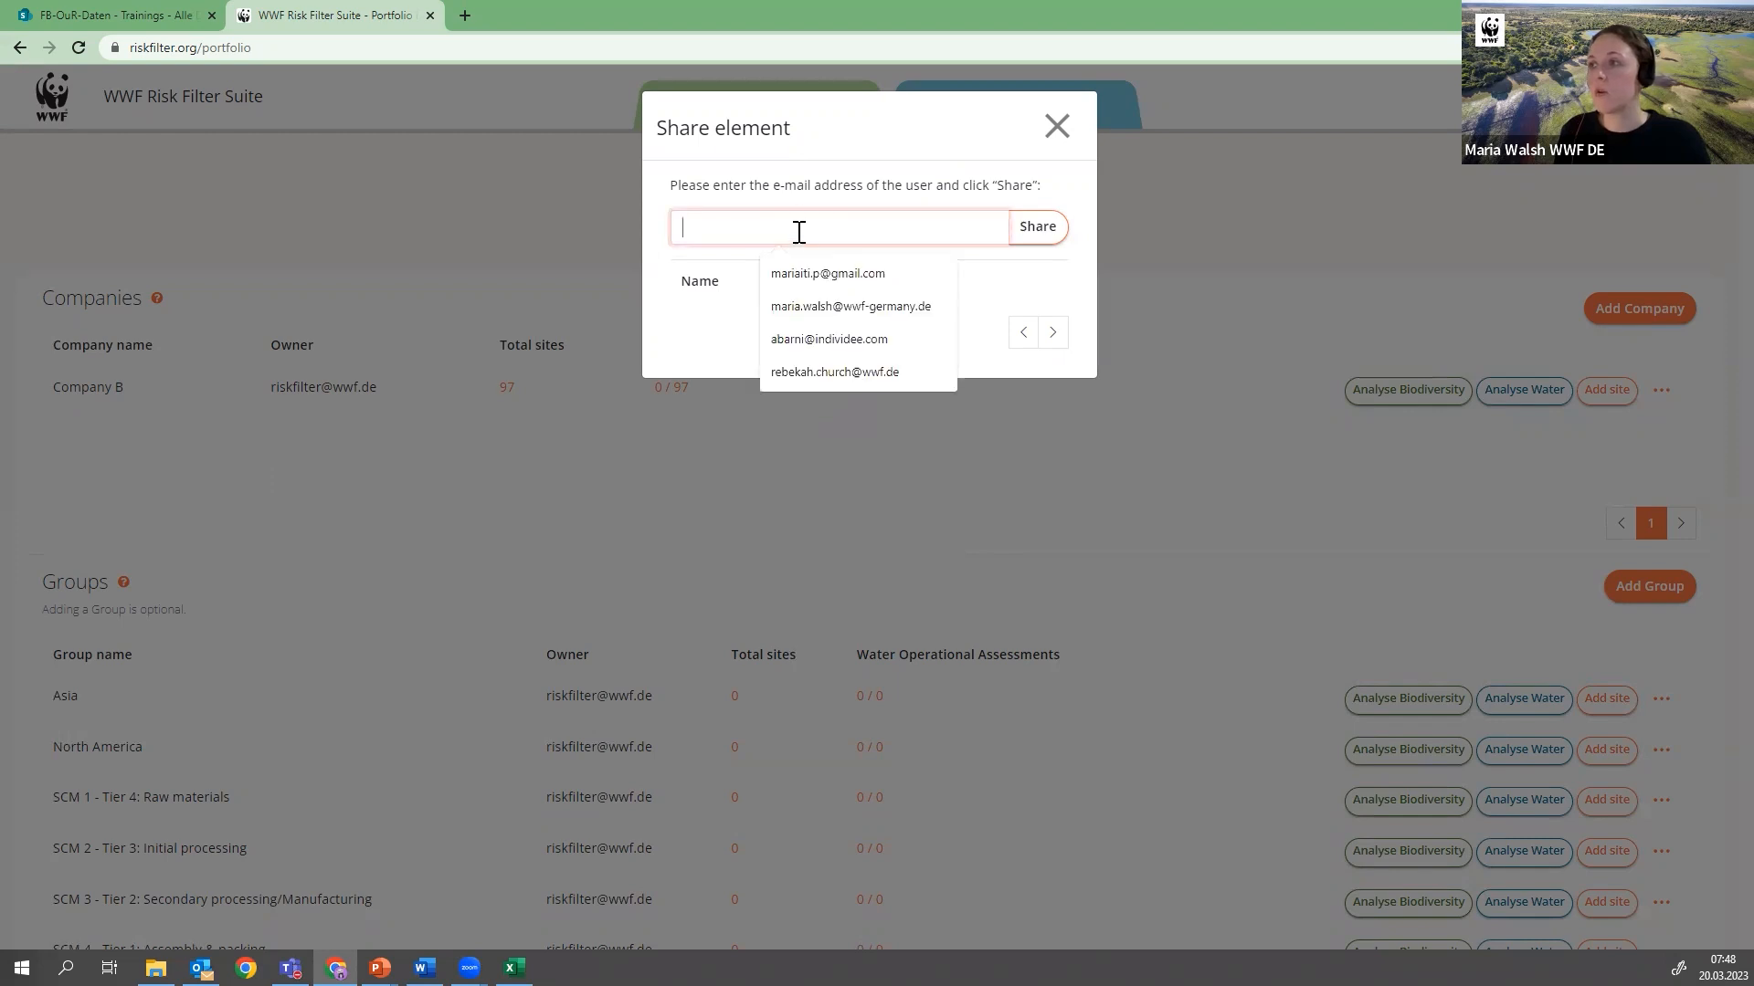
click(832, 371)
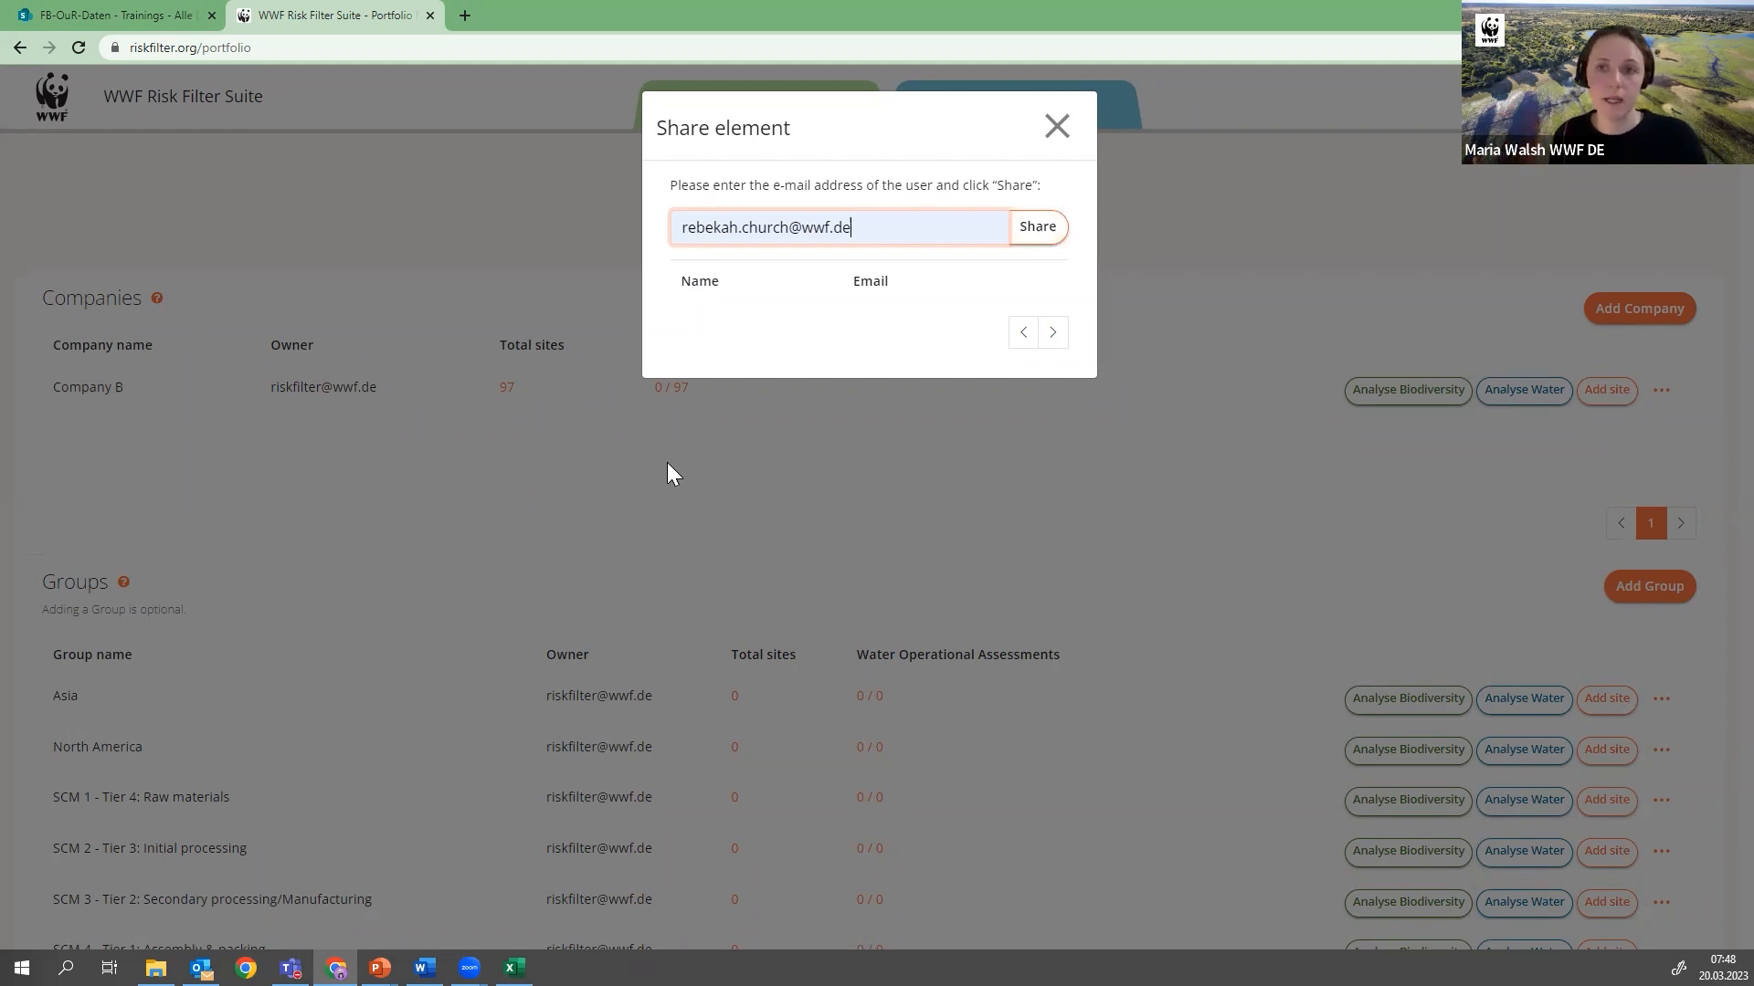
click(1058, 128)
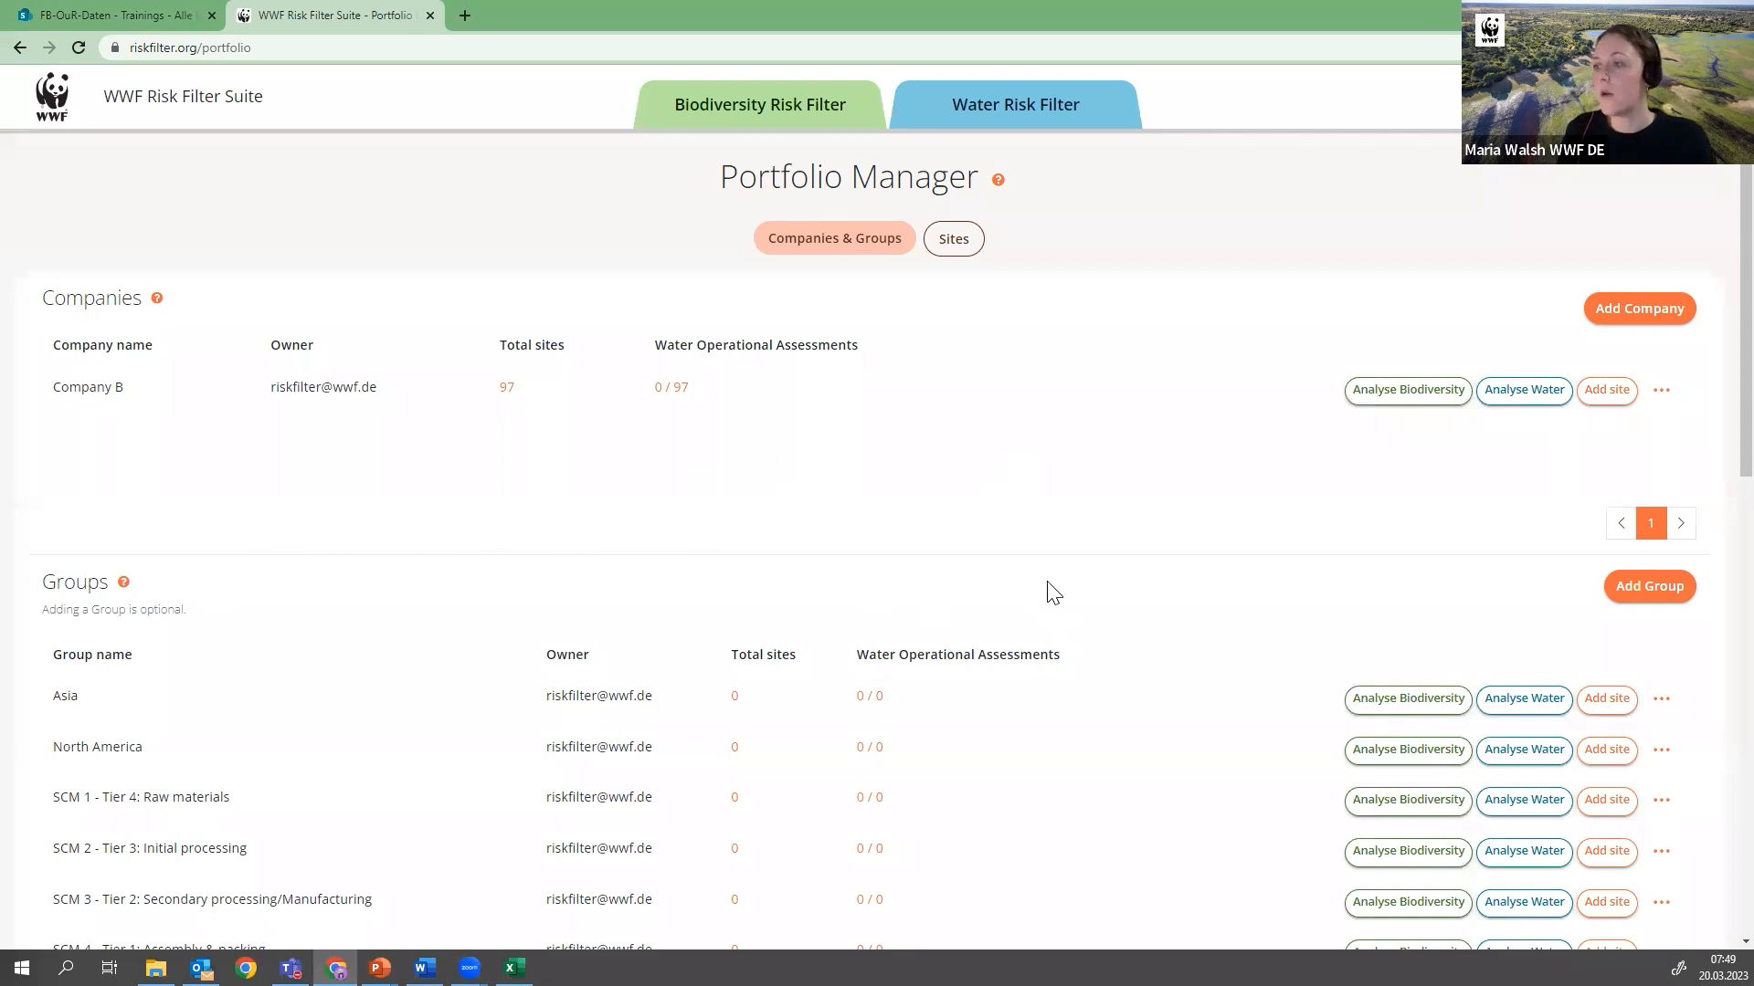
Delete the Asia group from the portfolio and close the deletion progress dialog
scroll(1096, 514, down, 2)
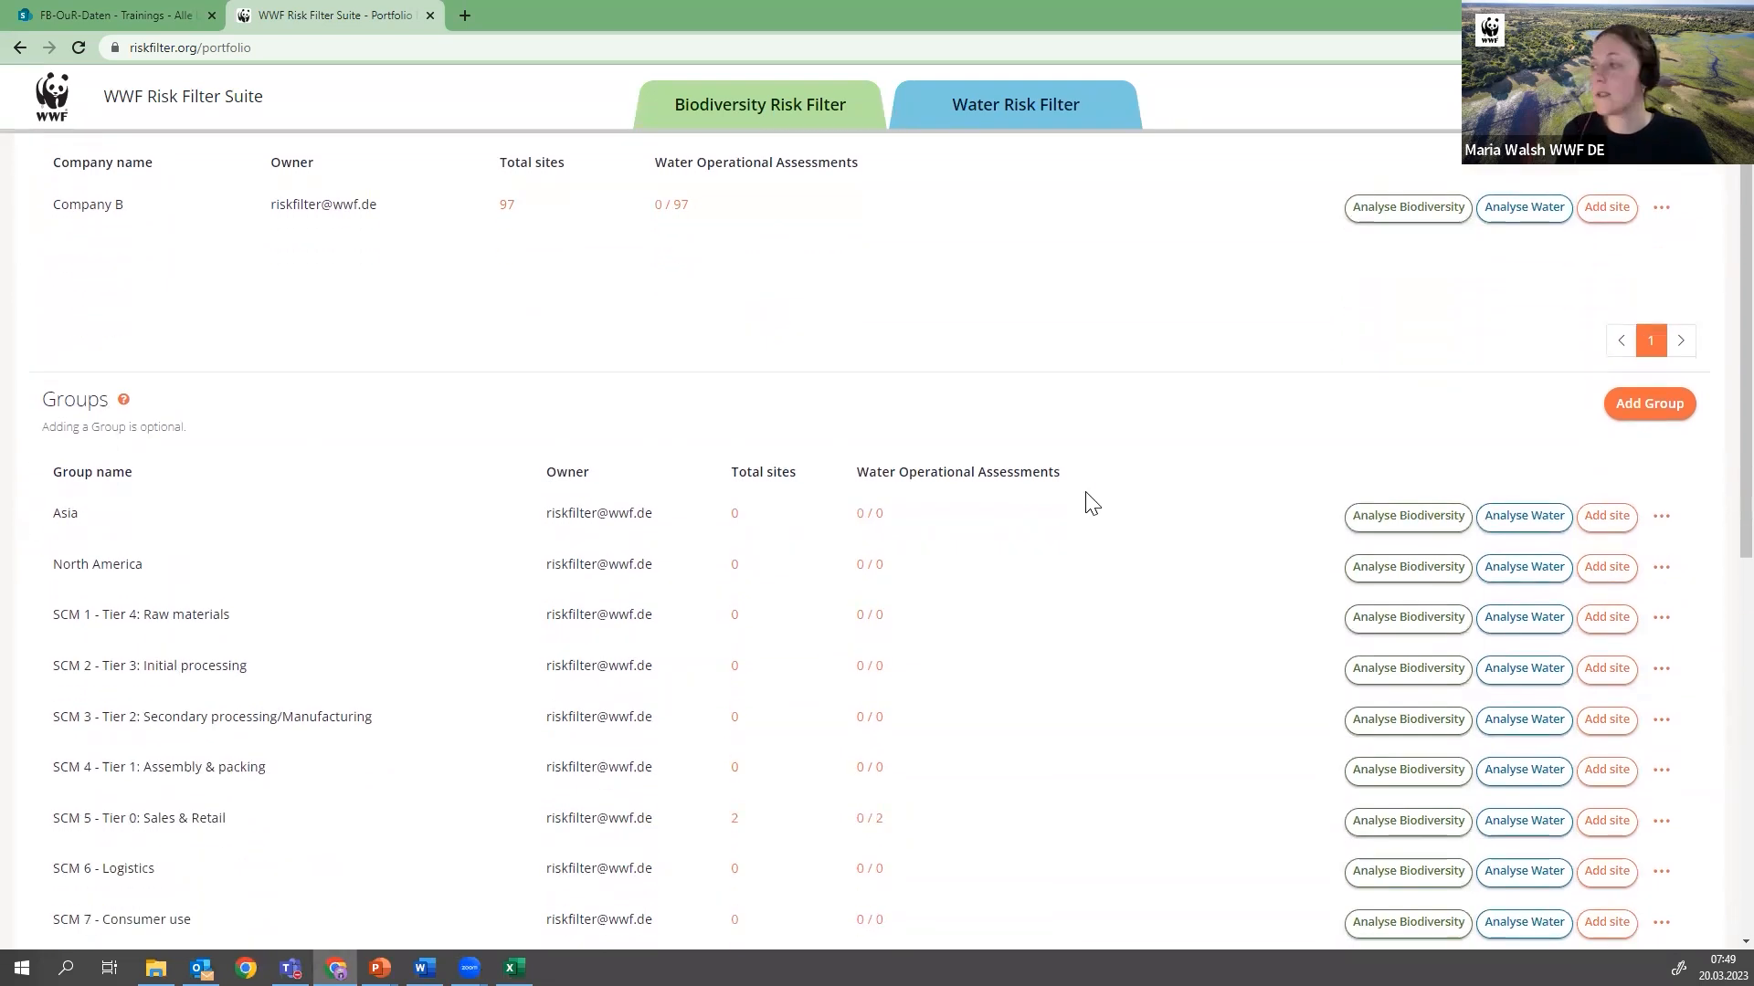
click(1661, 517)
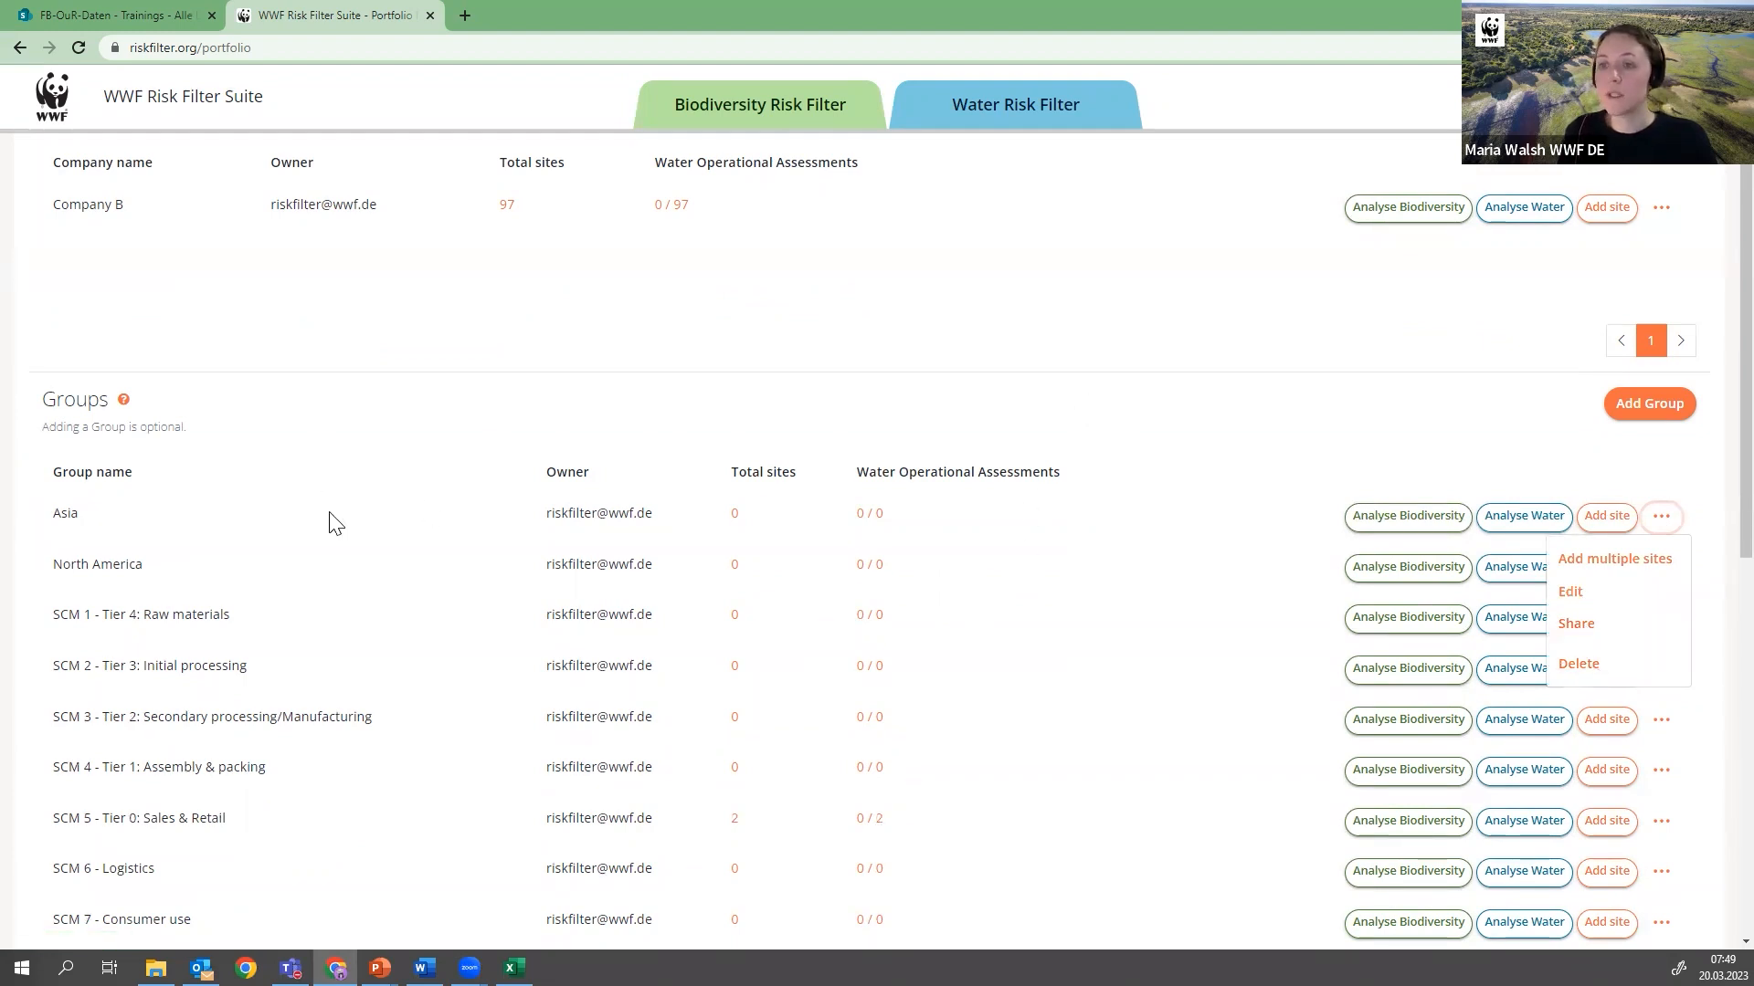
click(1048, 557)
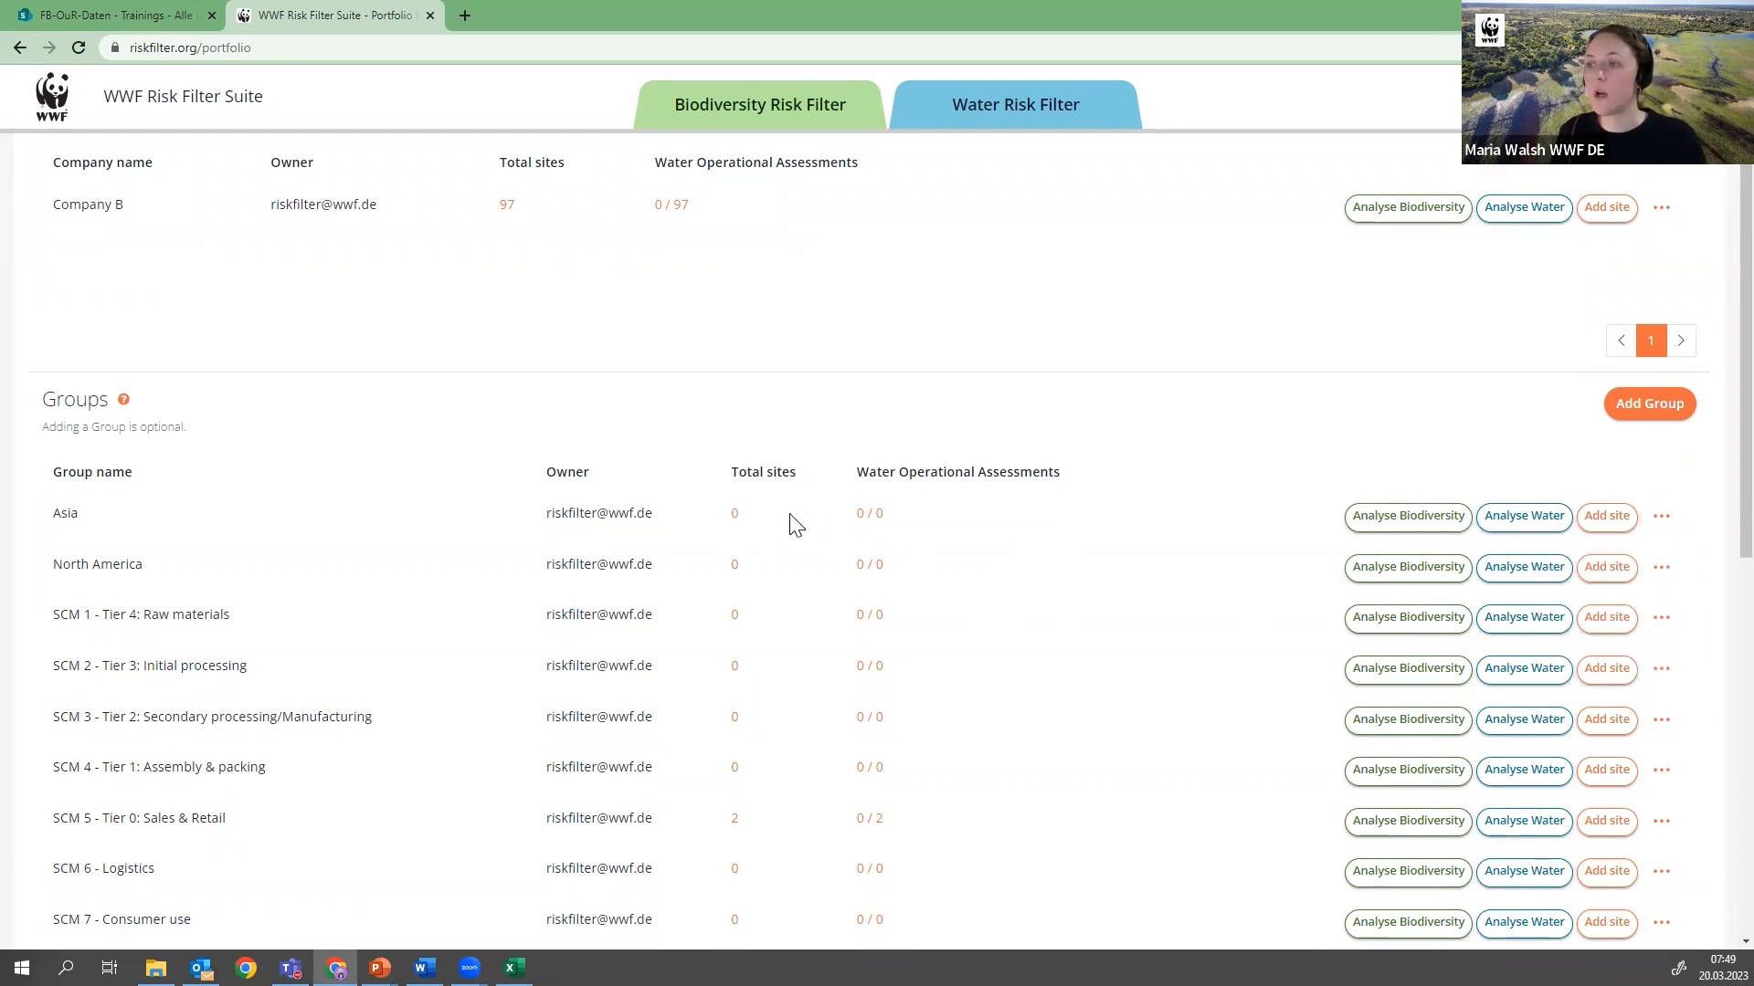
click(1659, 516)
click(1596, 671)
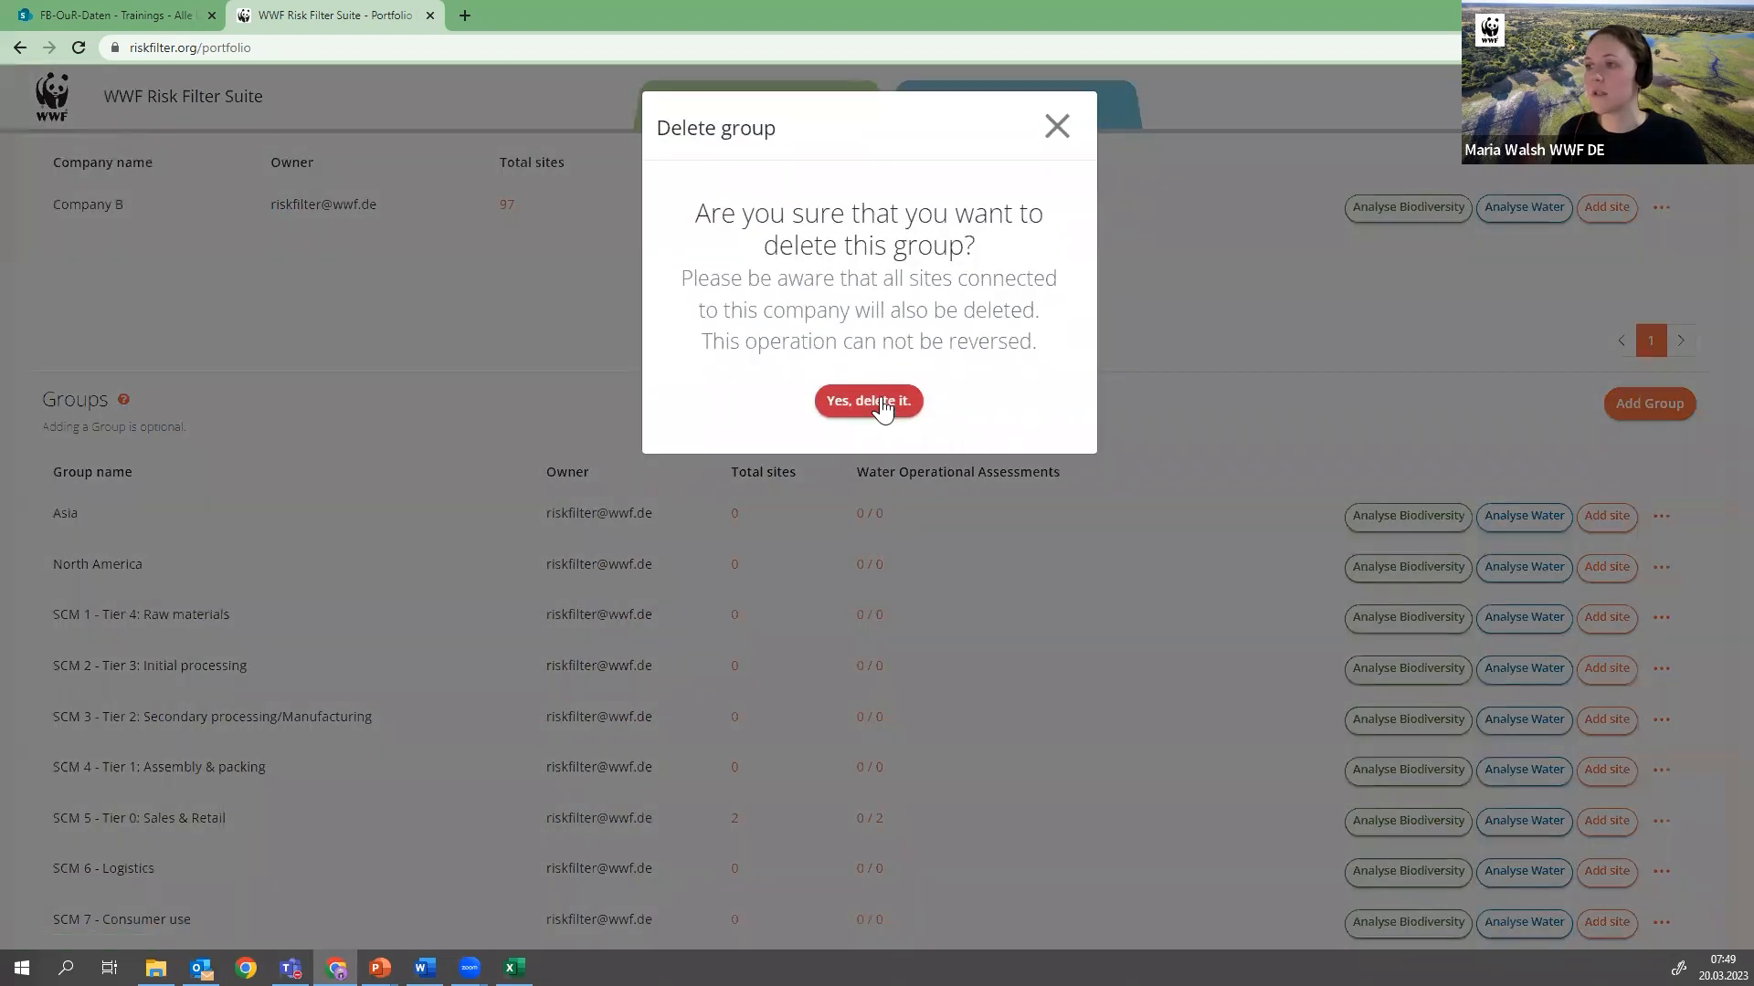
click(1055, 127)
Open the portfolio's Sites view and look through the list of individual sites
scroll(951, 528, down, 3)
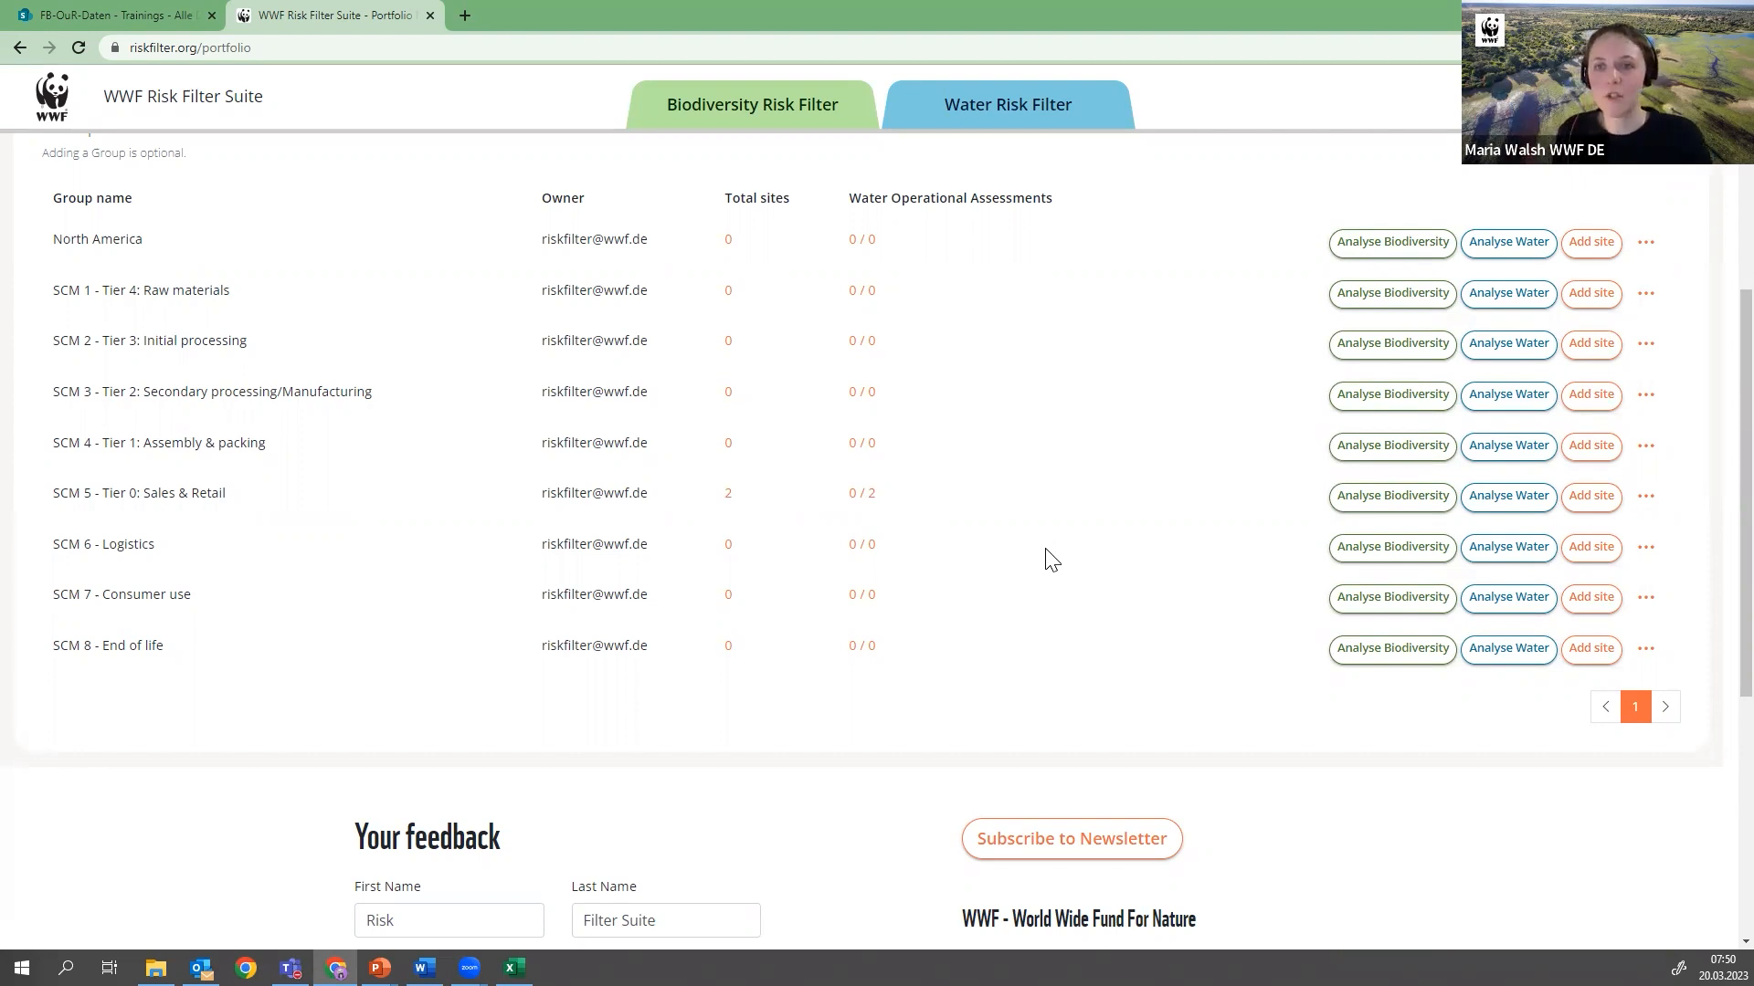
scroll(1021, 575, up, 5)
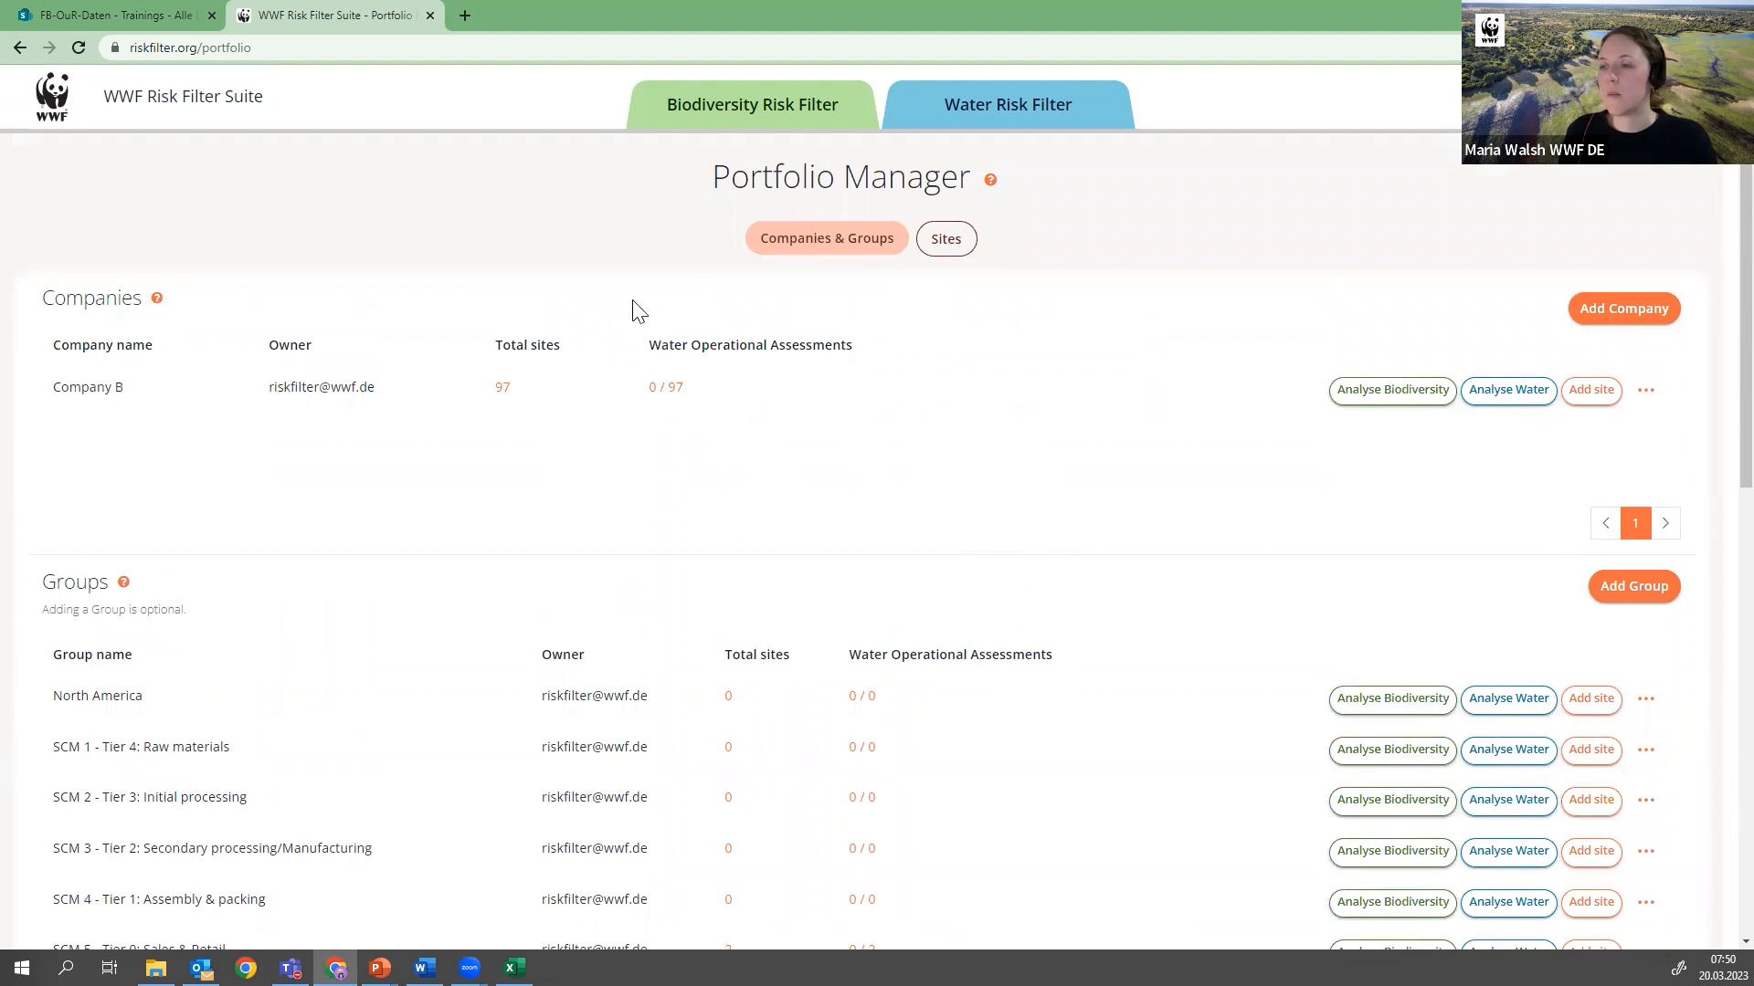
click(959, 265)
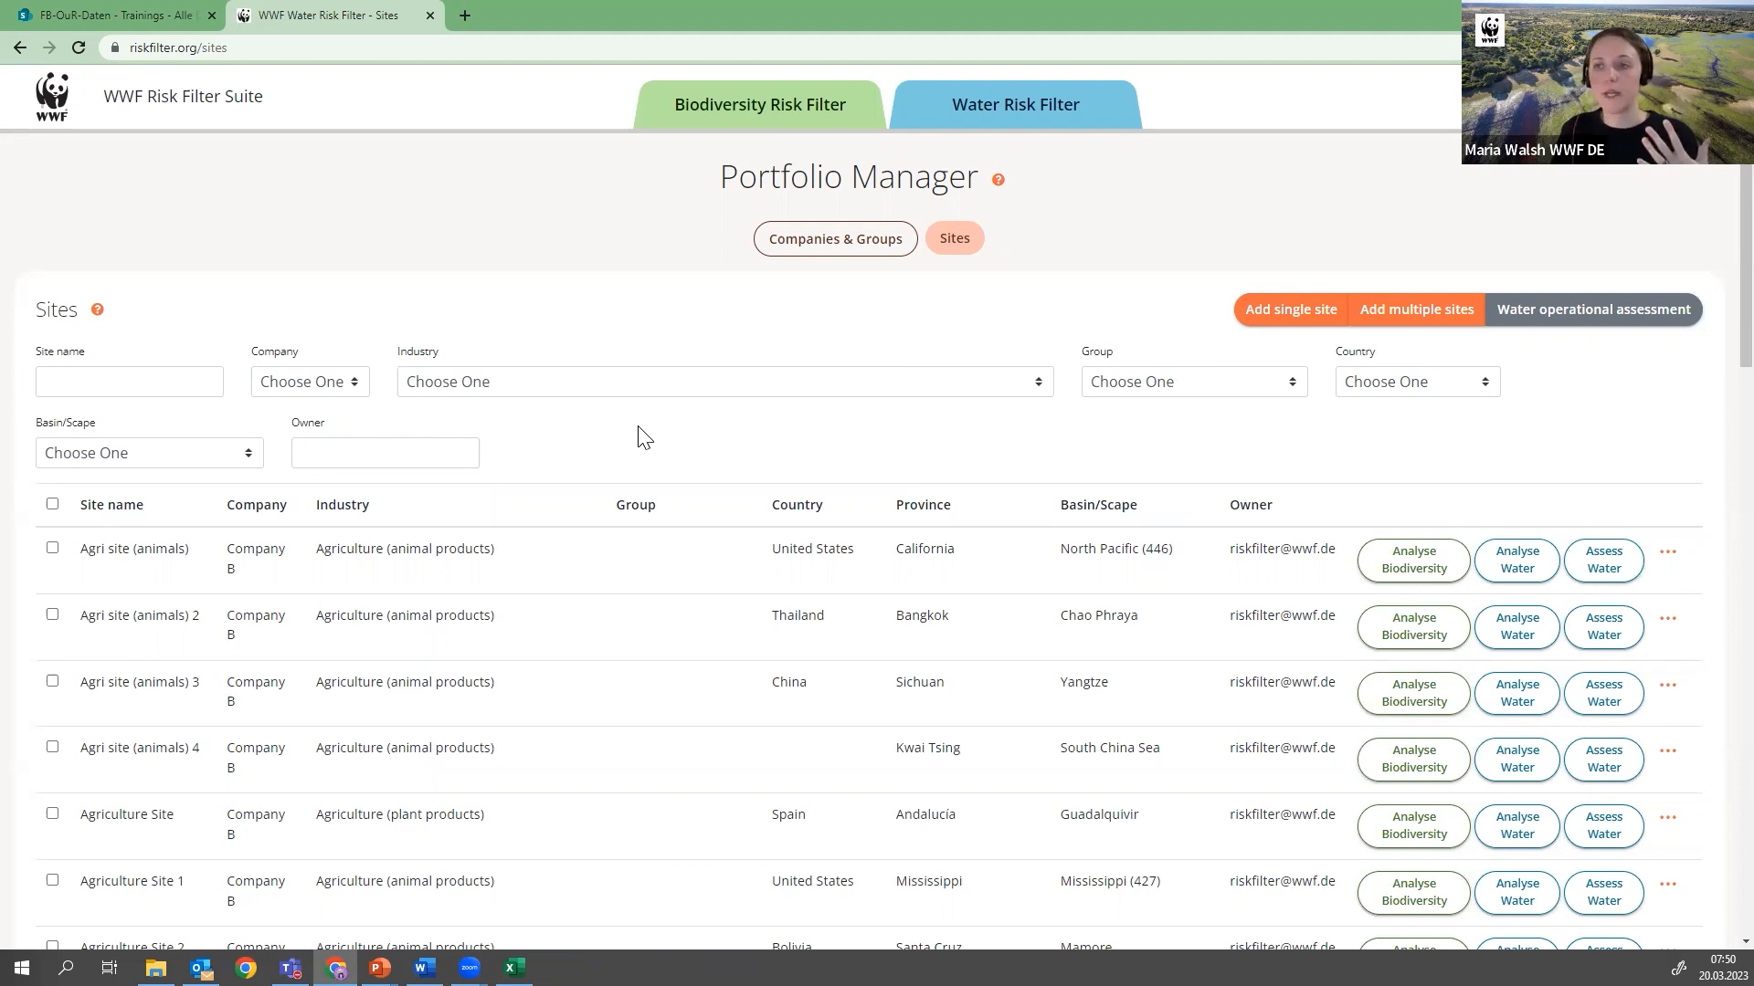
scroll(639, 438, down, 5)
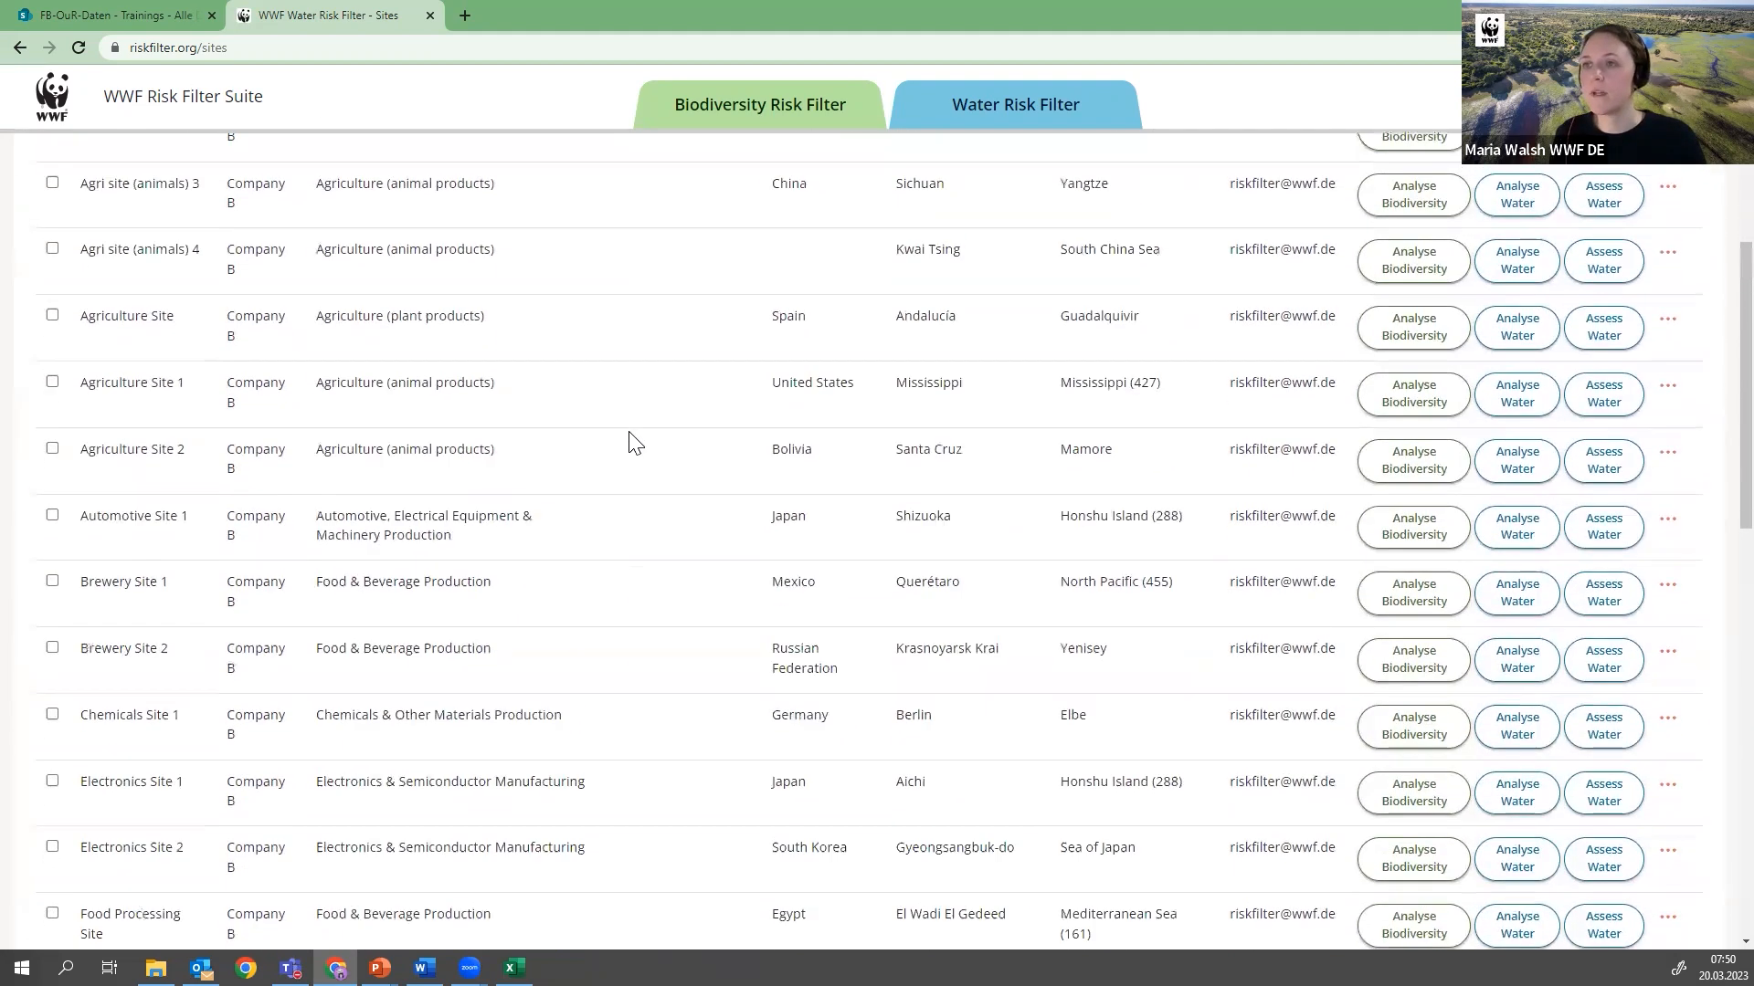
scroll(635, 444, up, 5)
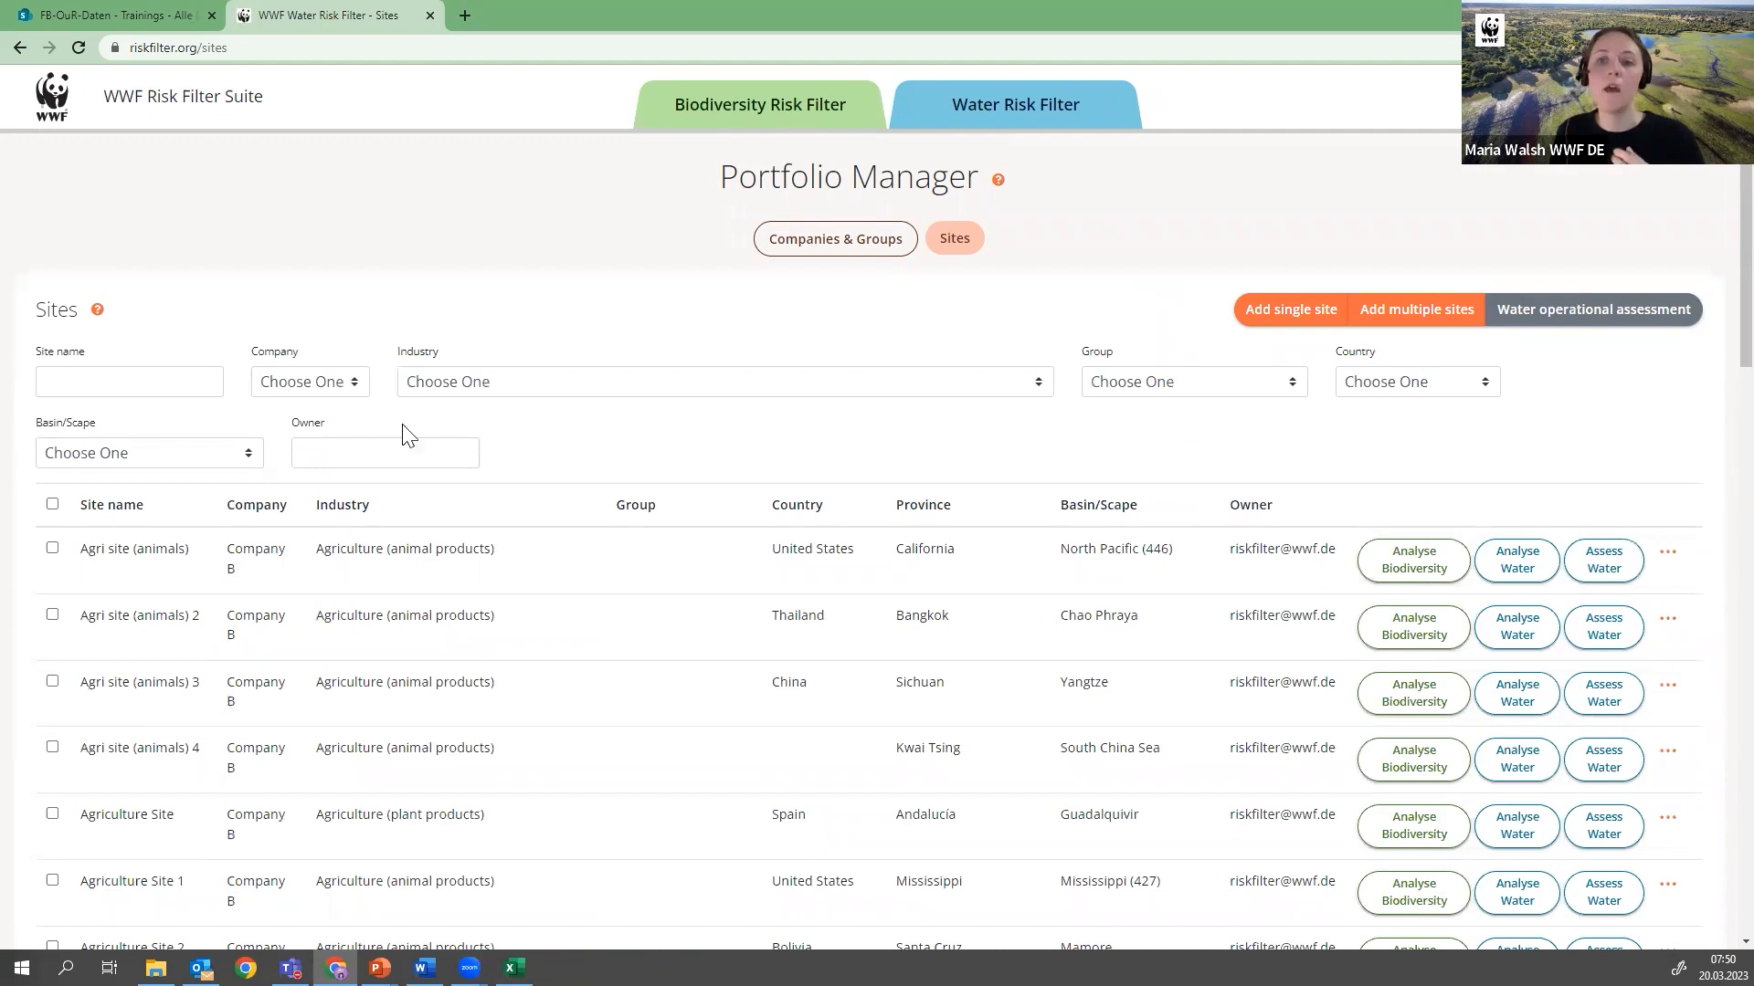
Filter the sites by the name "Test Site webinar" and clear the filter to list all sites again
click(137, 382)
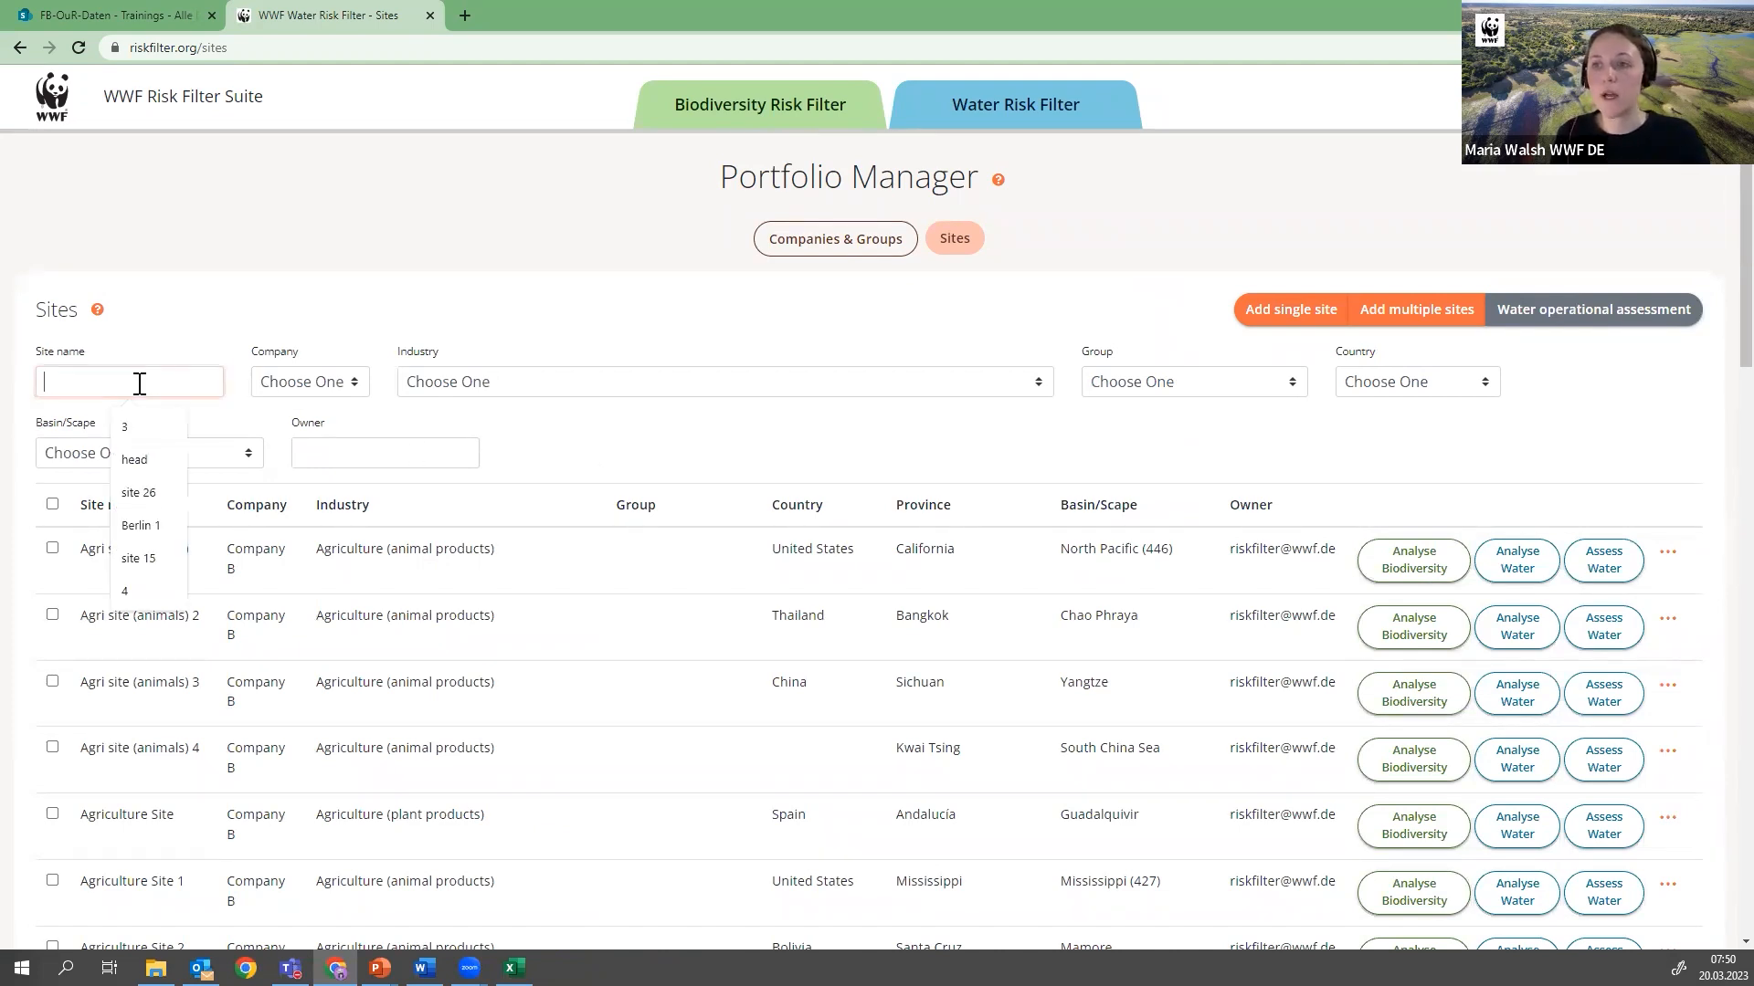
text(Test Stie)
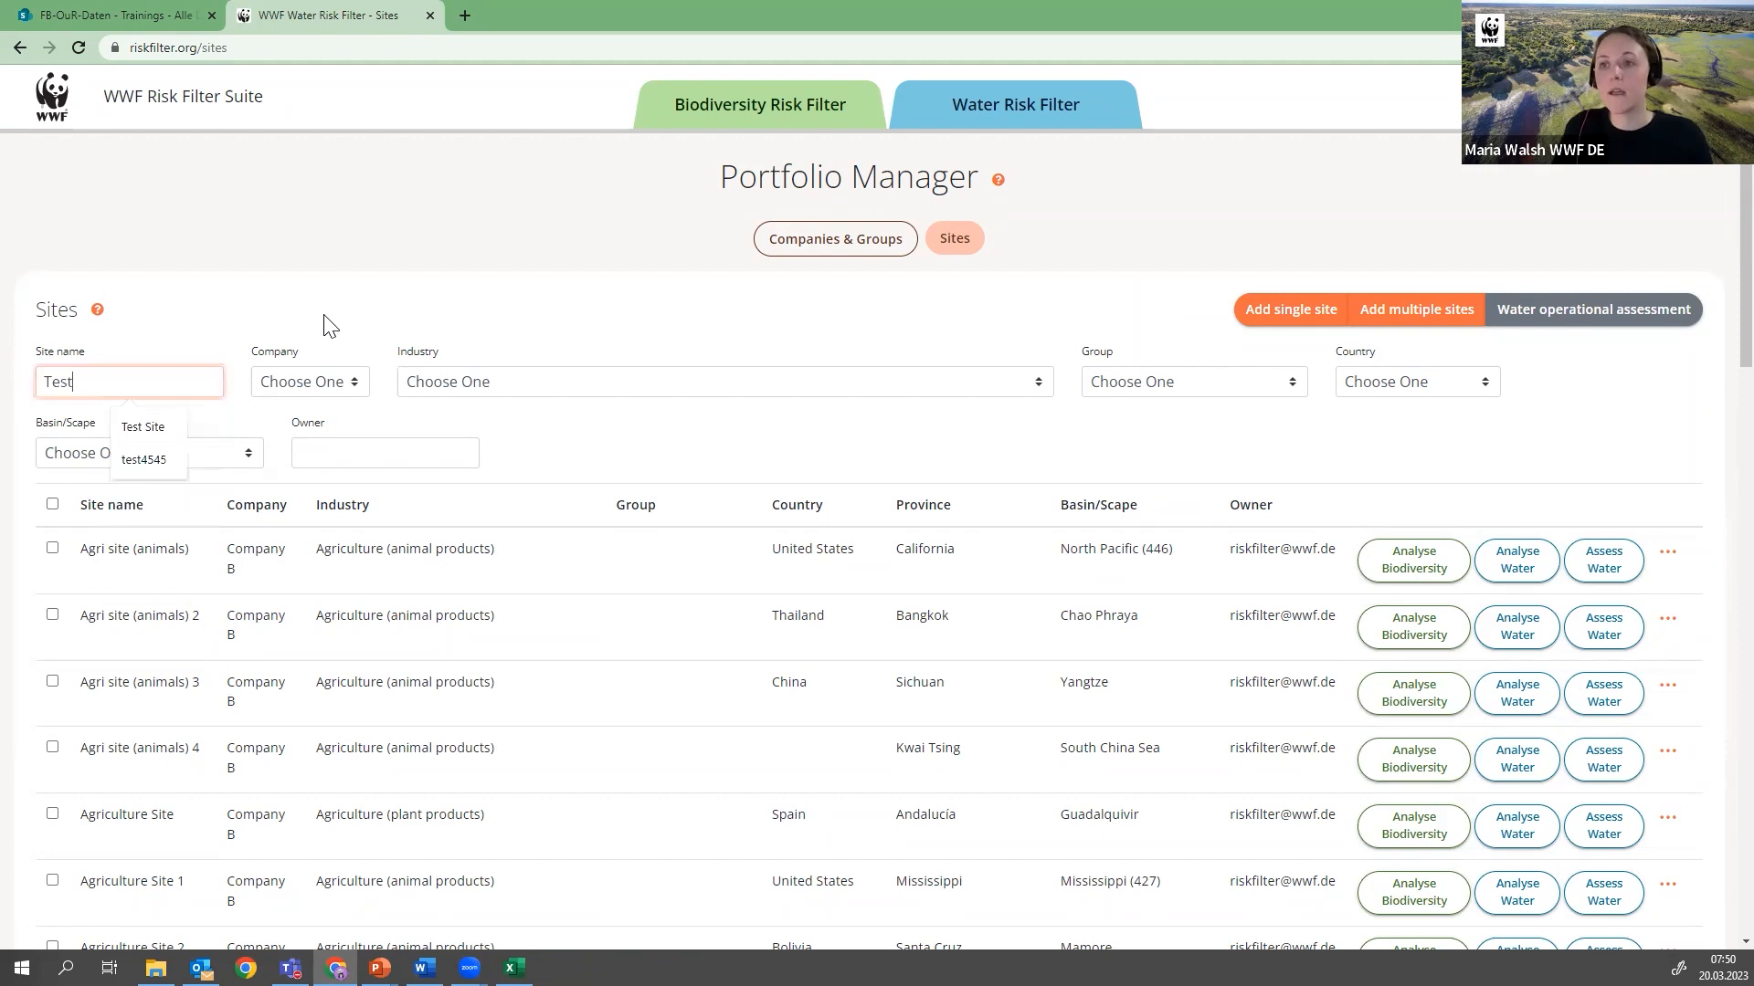
key(BackSpace)
key(BackSpace)
key(BackSpace)
text(ite webinar)
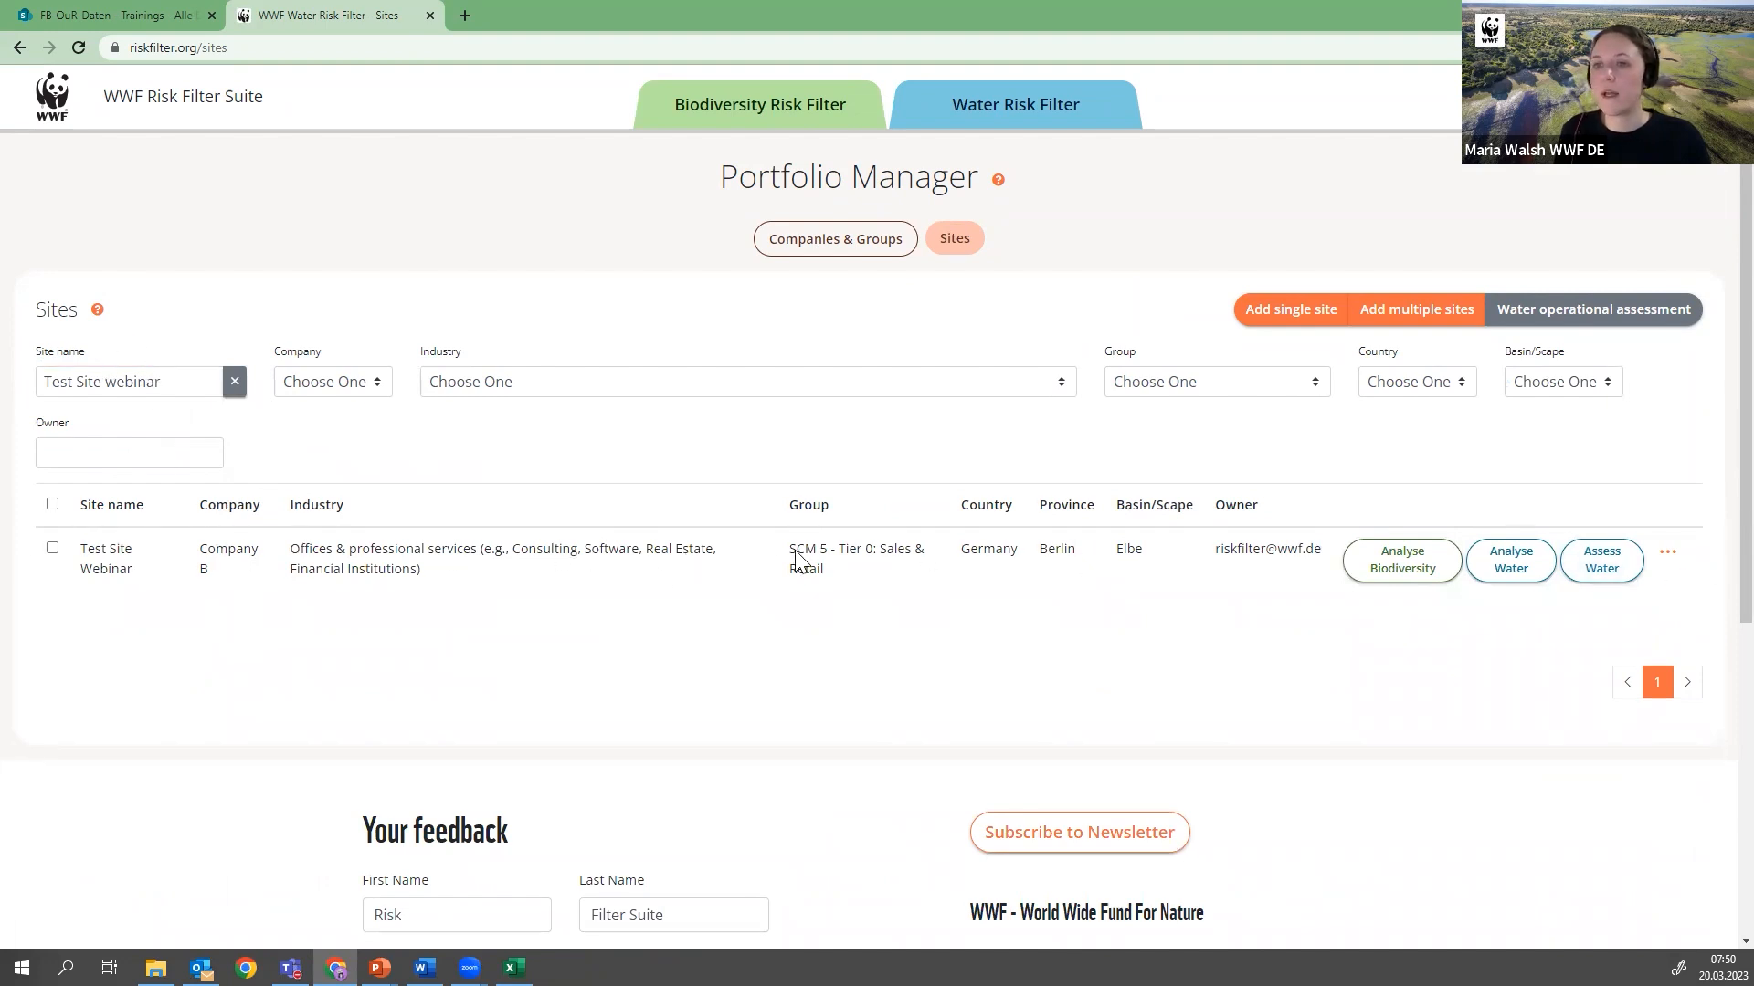
click(234, 382)
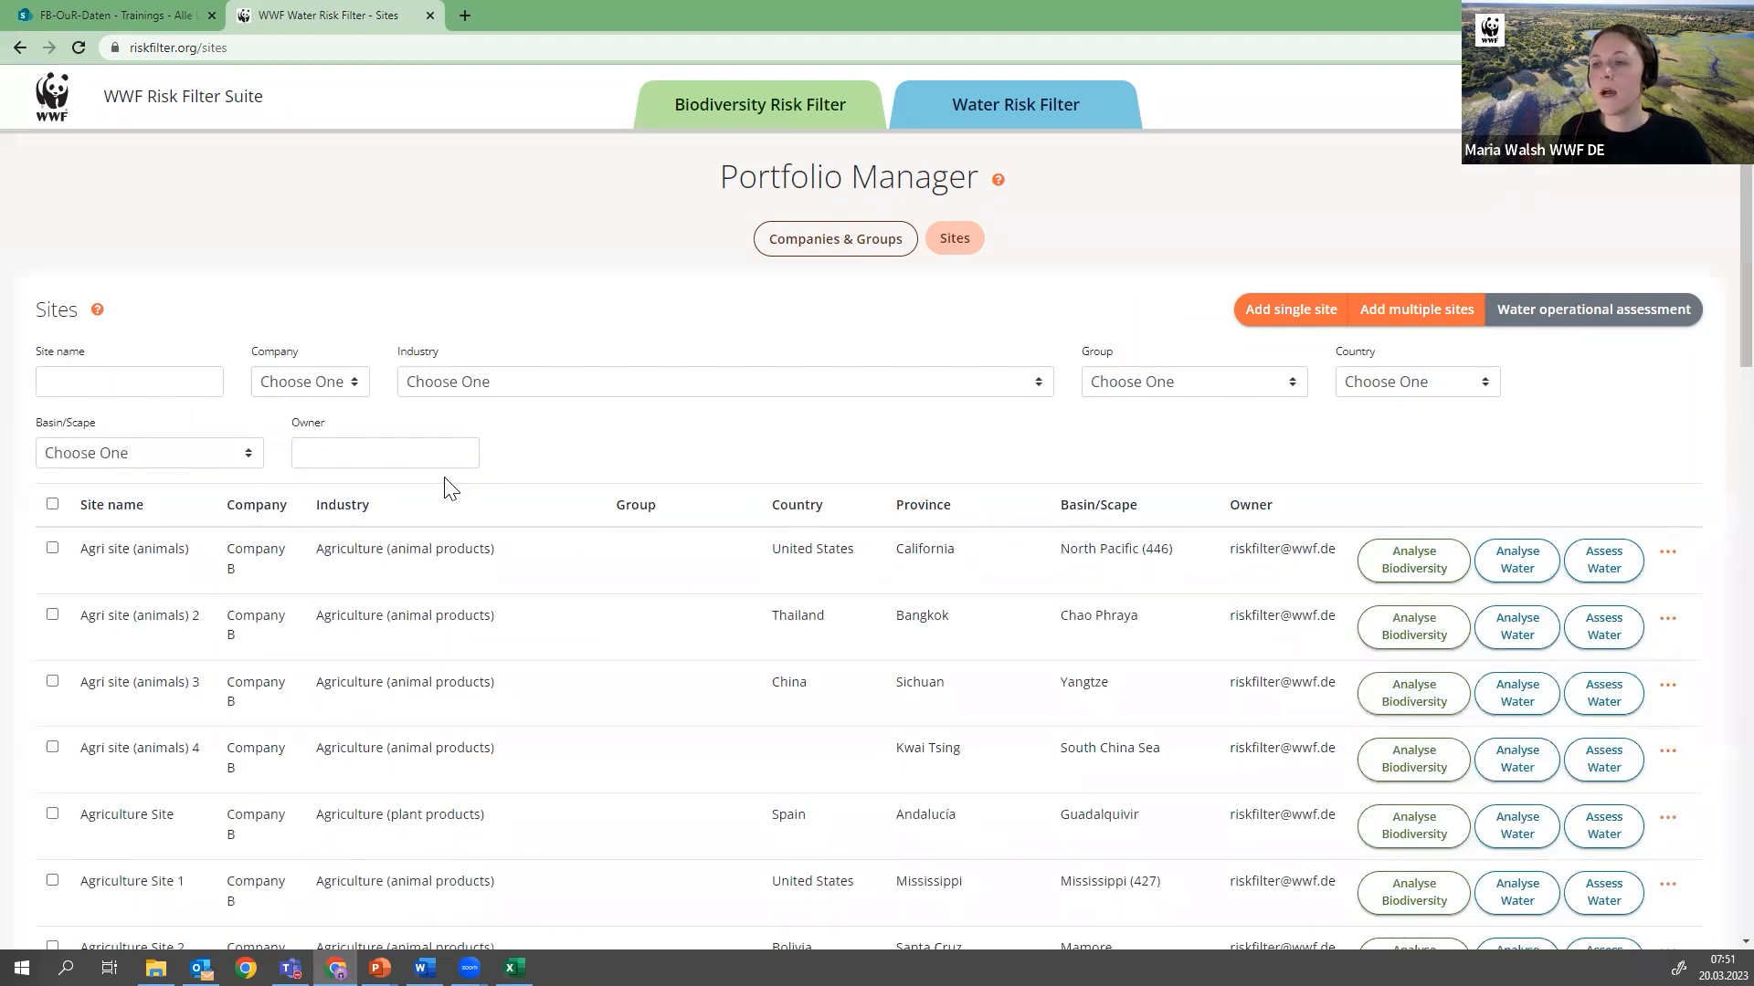
Filter the sites by the industry Food & Beverage Production and clear the filter to list all sites again
click(626, 394)
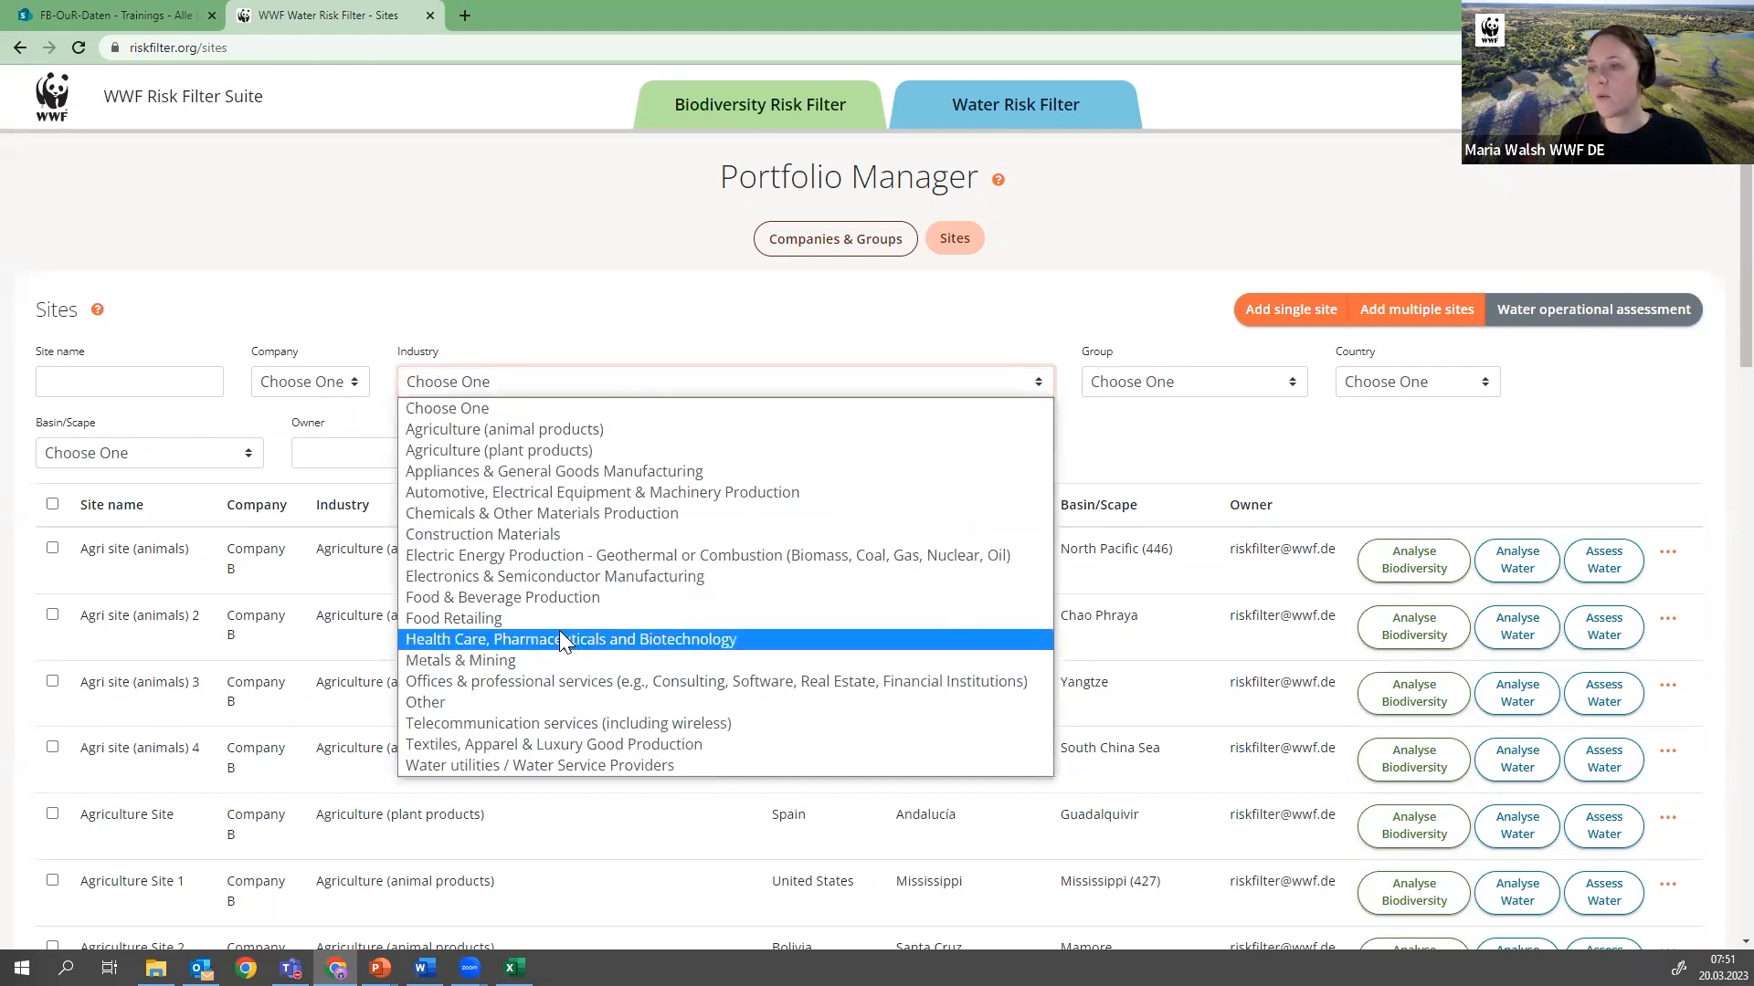
click(533, 599)
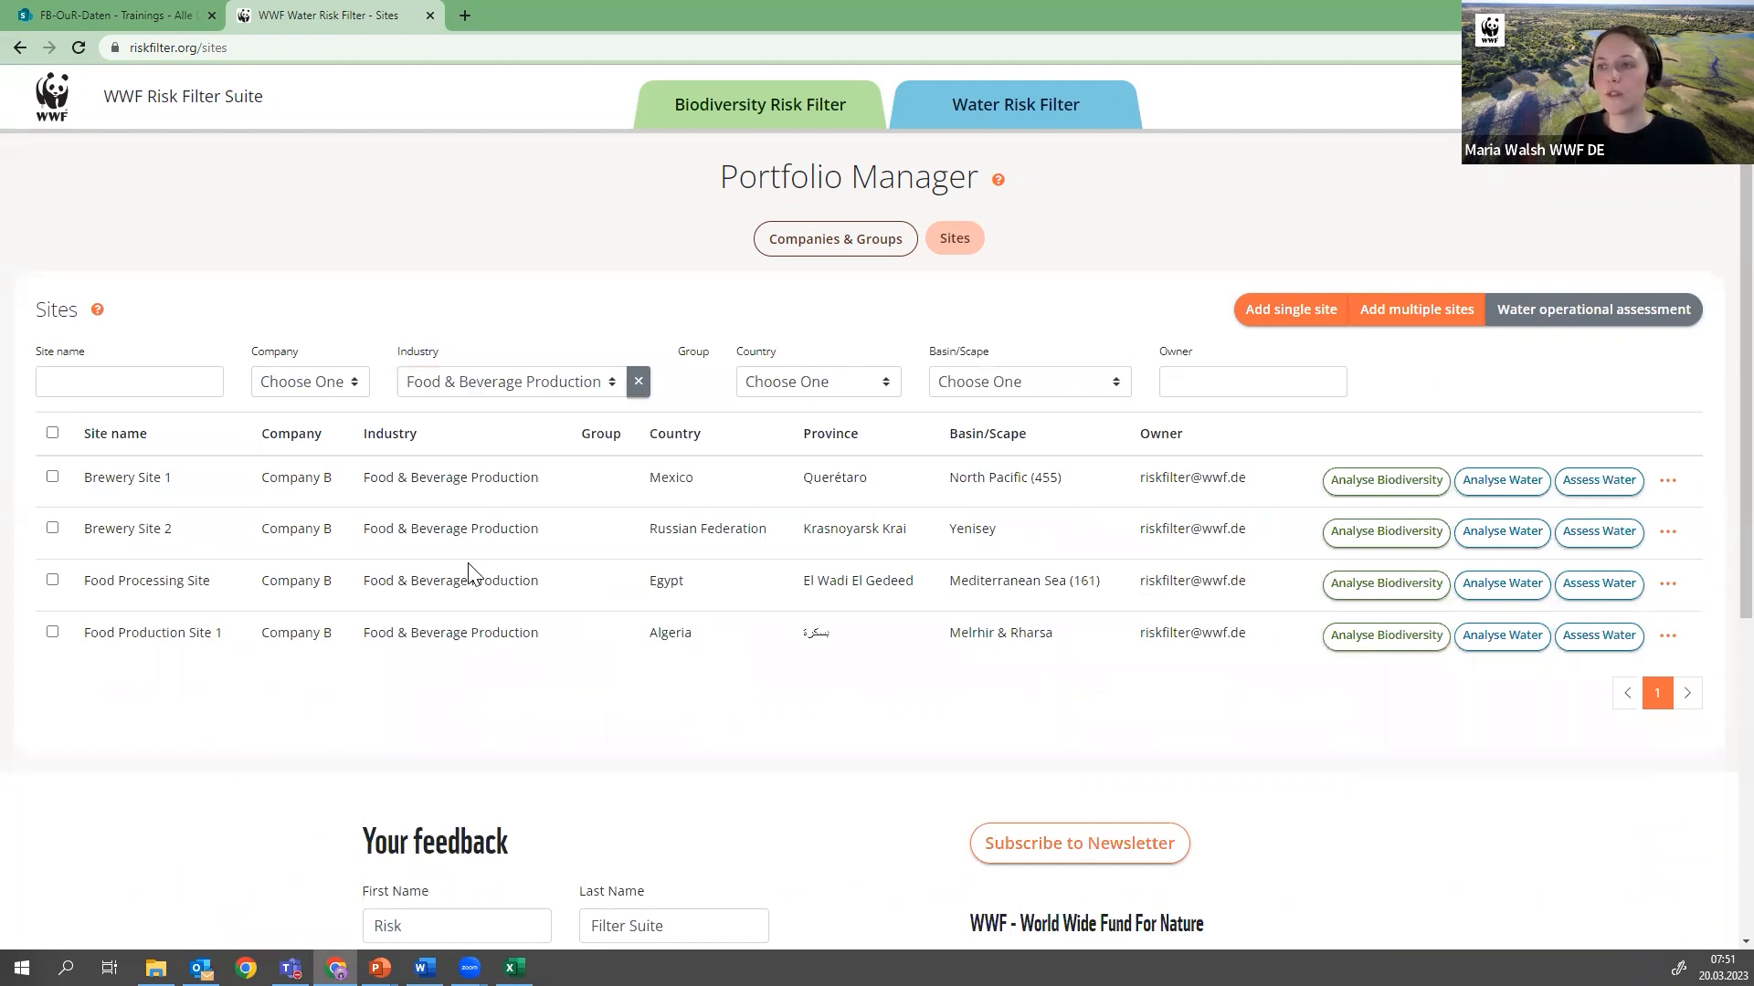
click(639, 382)
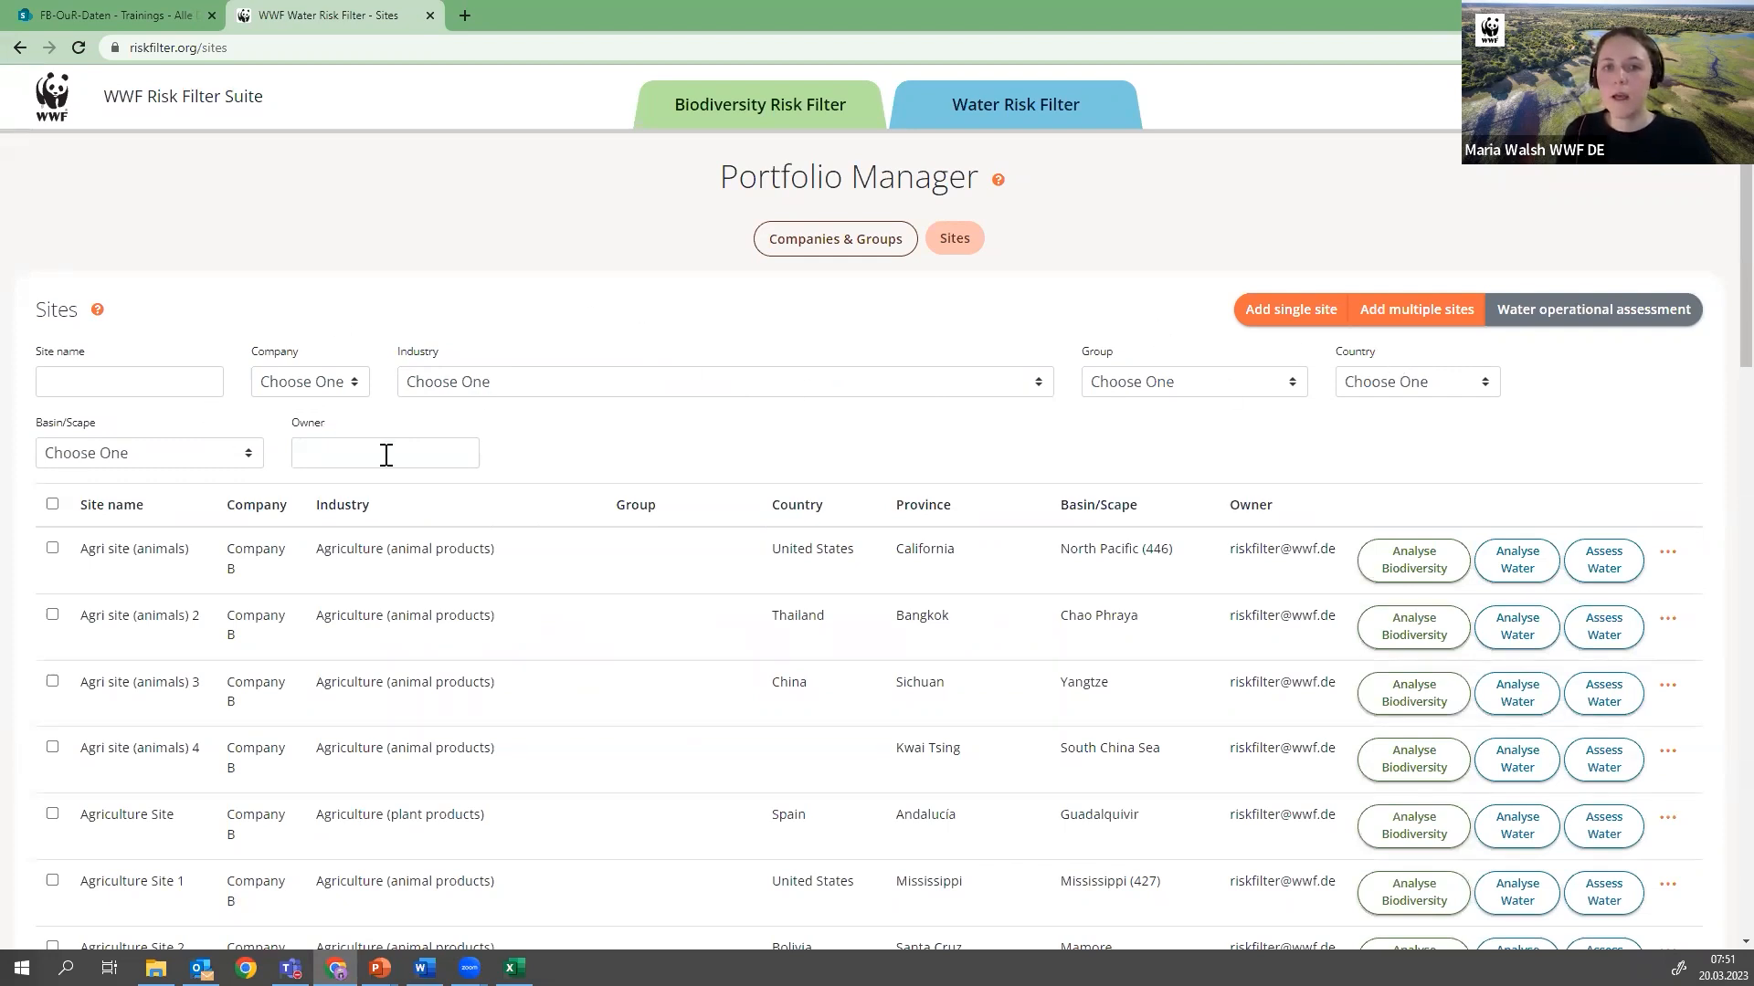
Examine the actions available for the individual site Agri site (animals), and close them without choosing any
scroll(1701, 447, down, 2)
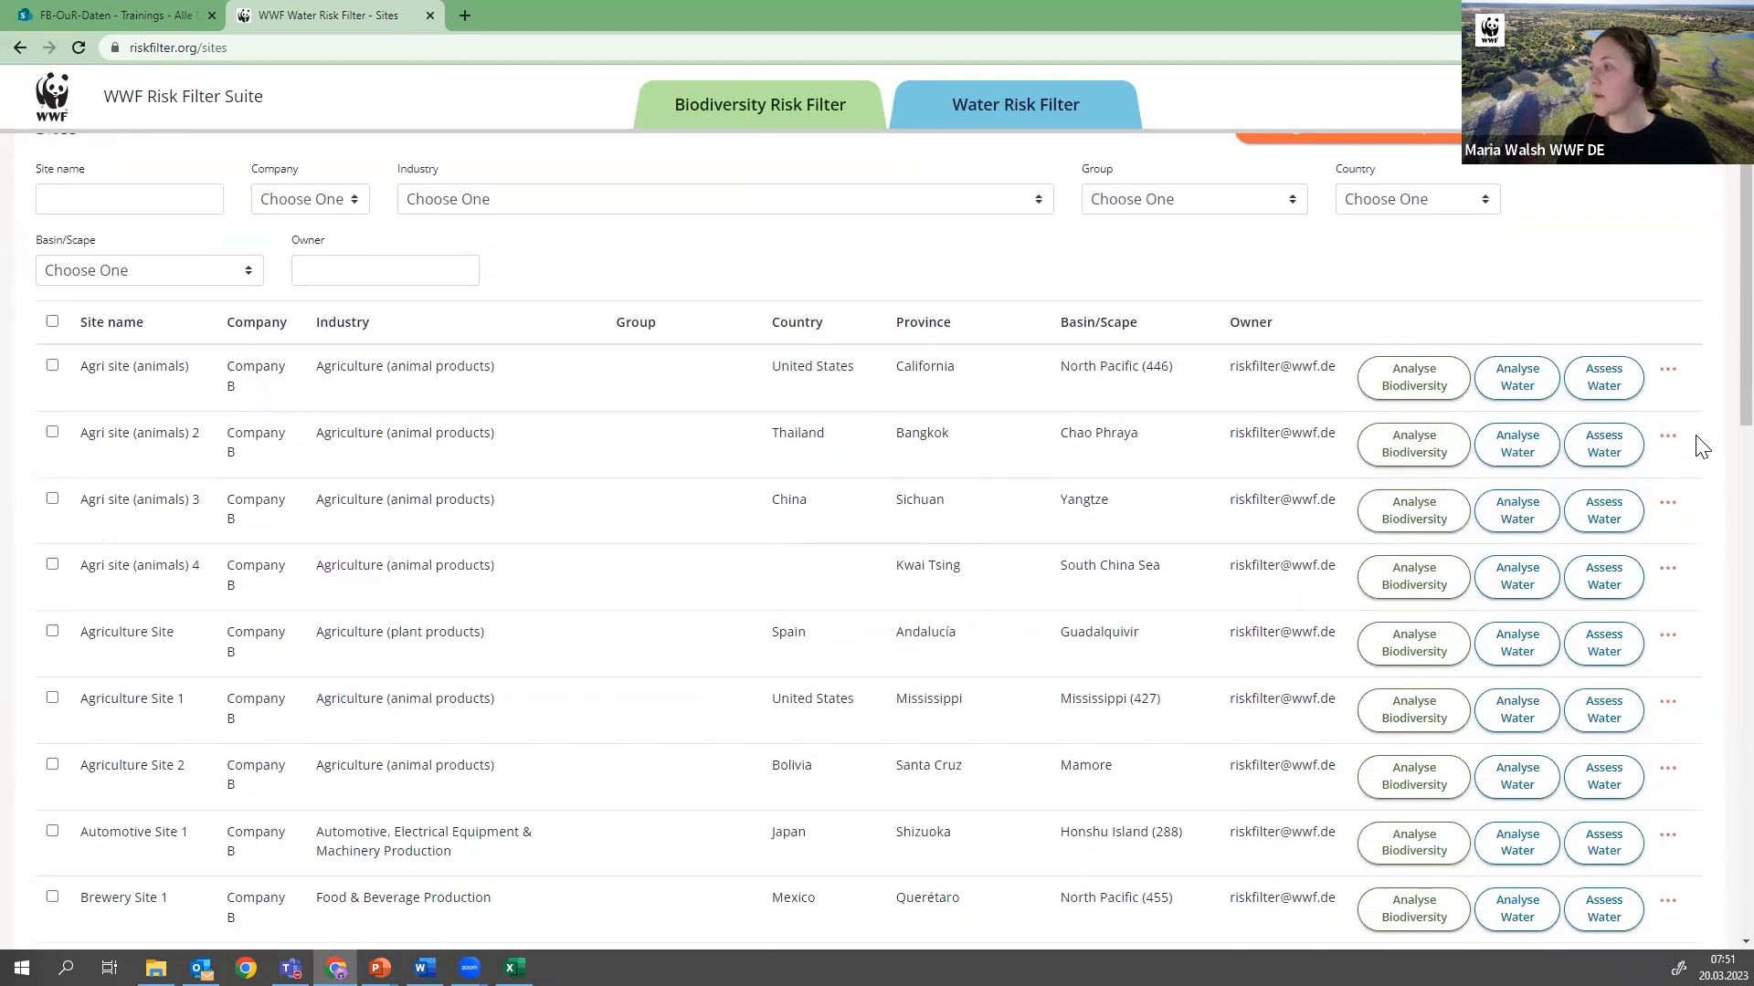
click(1670, 374)
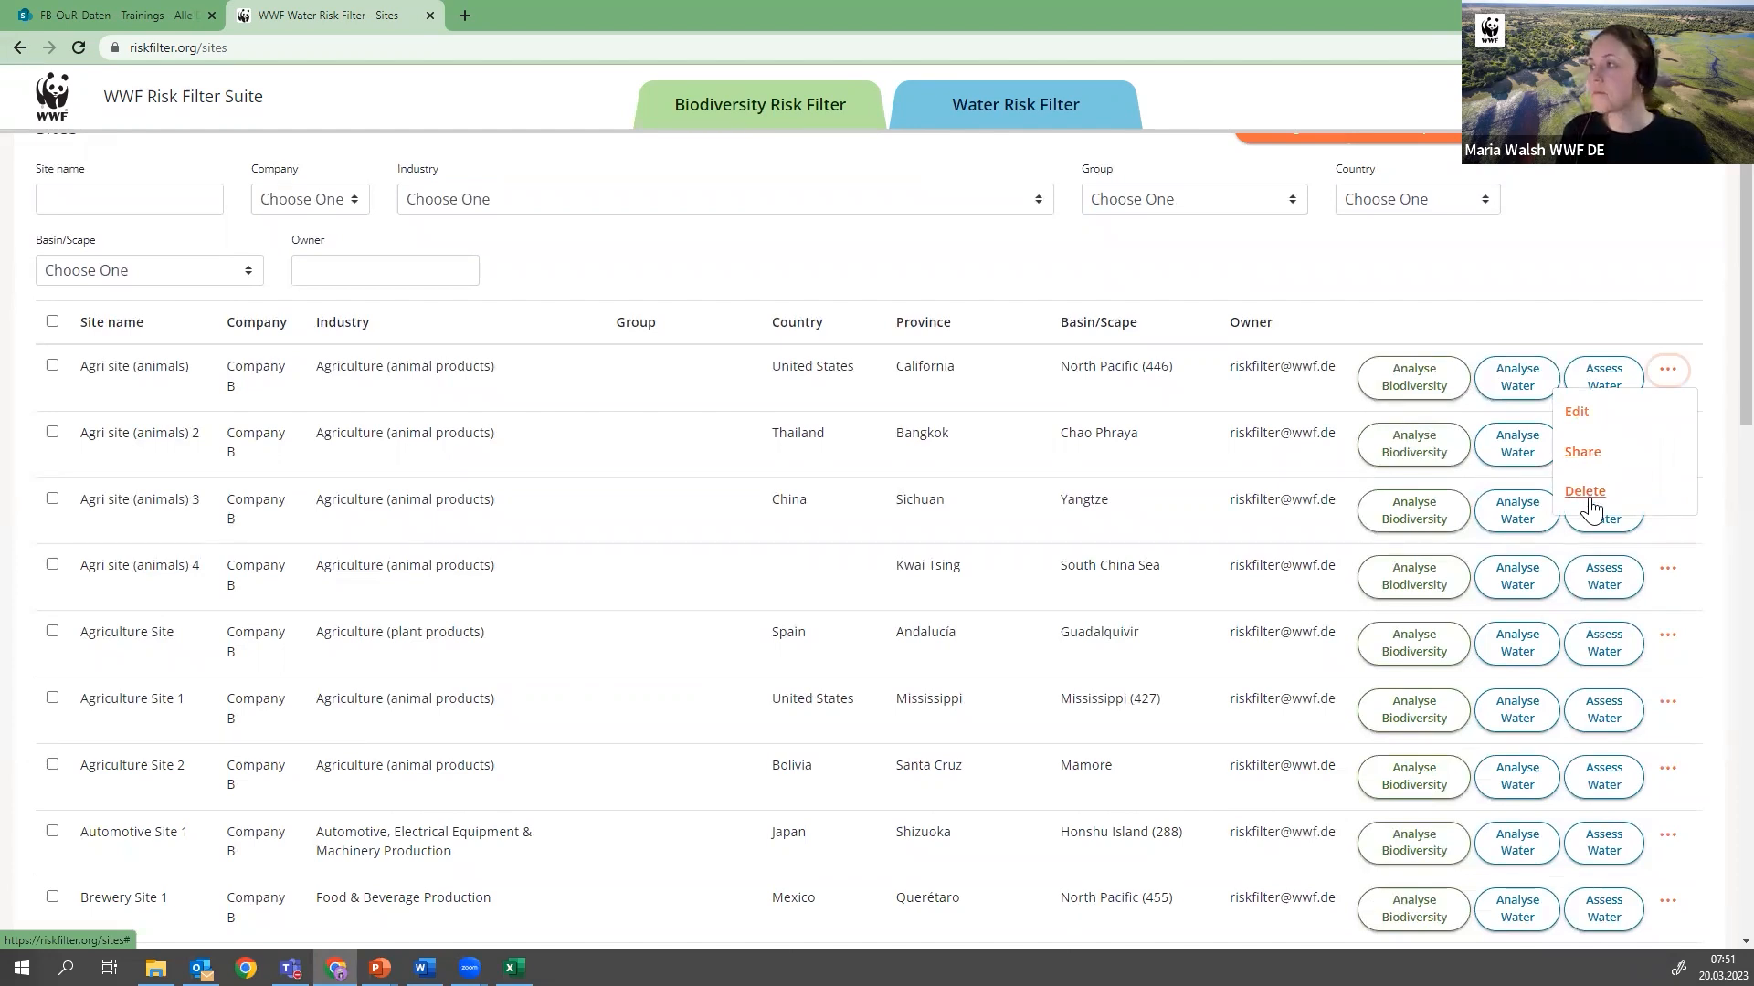
click(1598, 304)
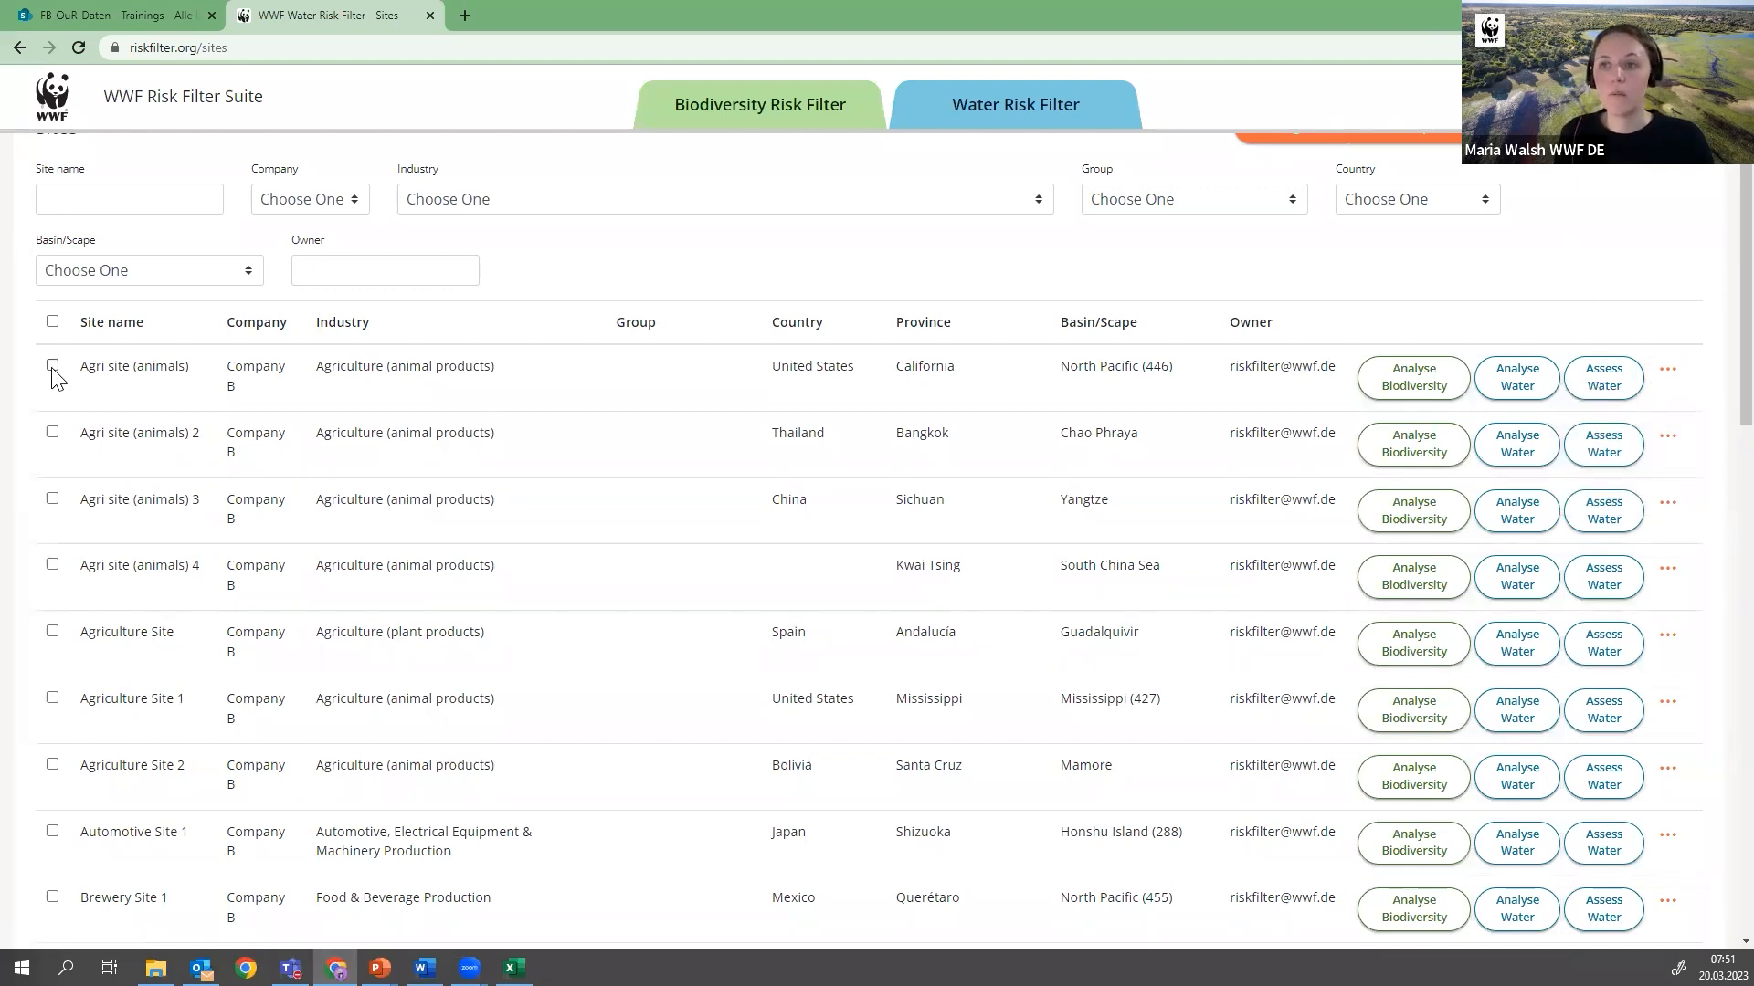
click(1668, 371)
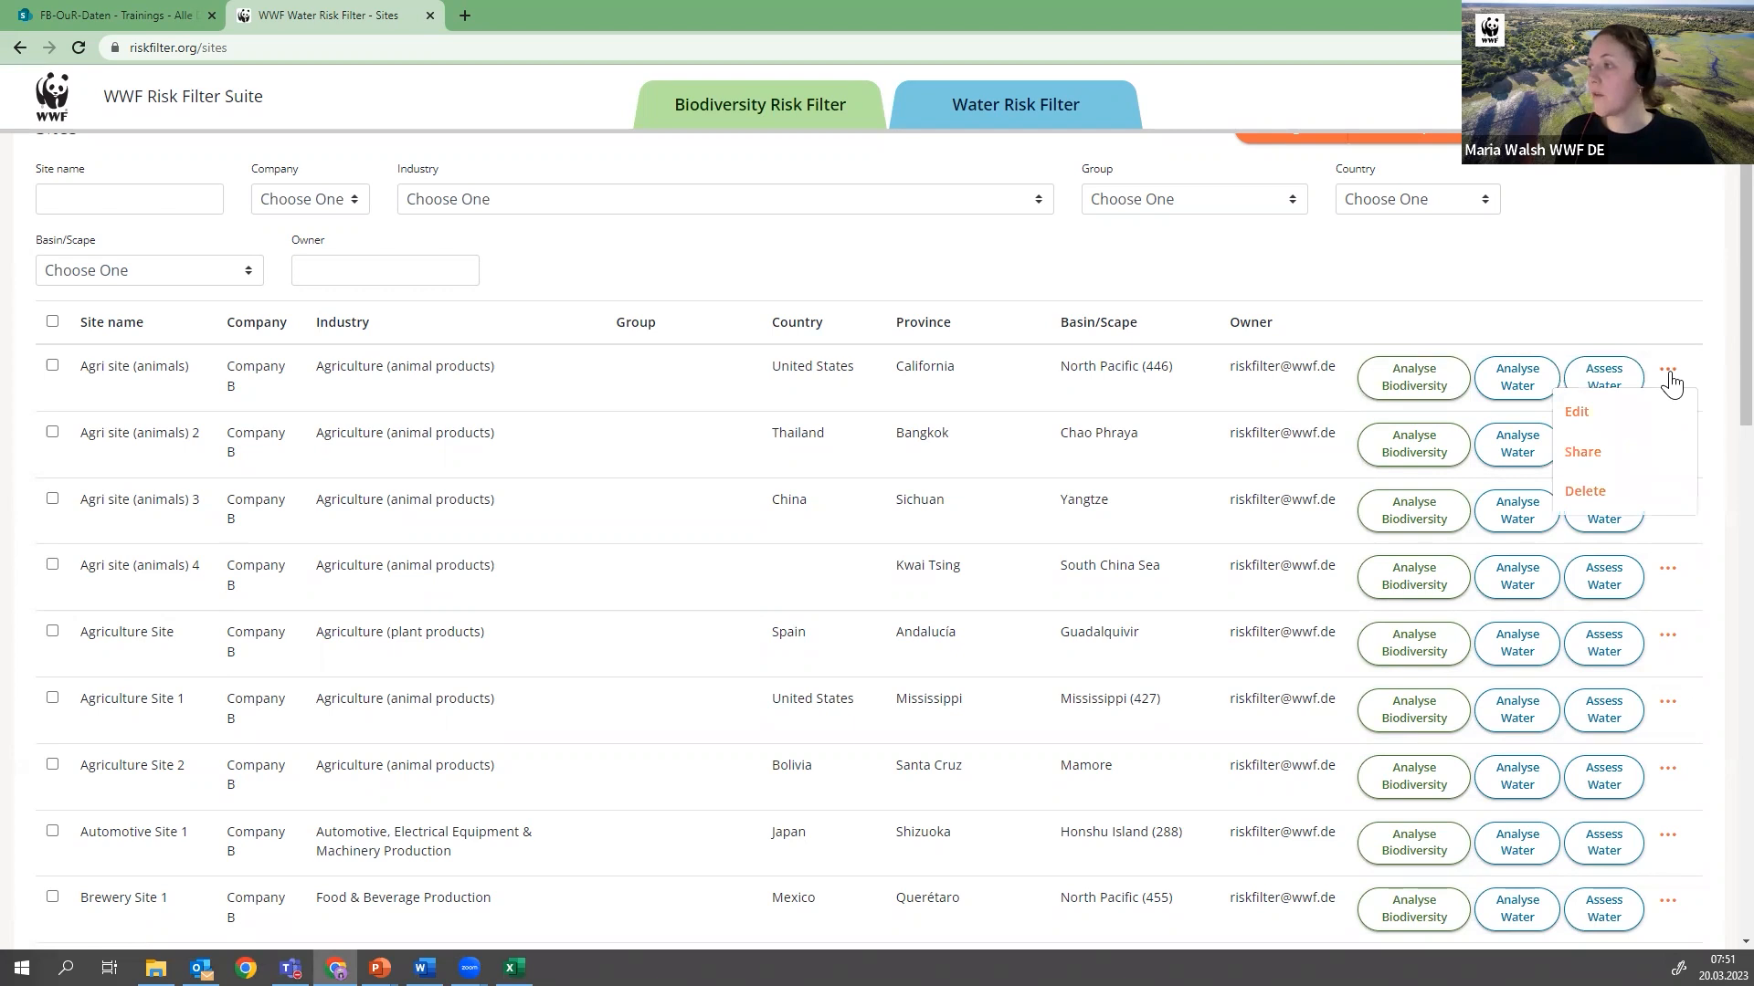
click(582, 259)
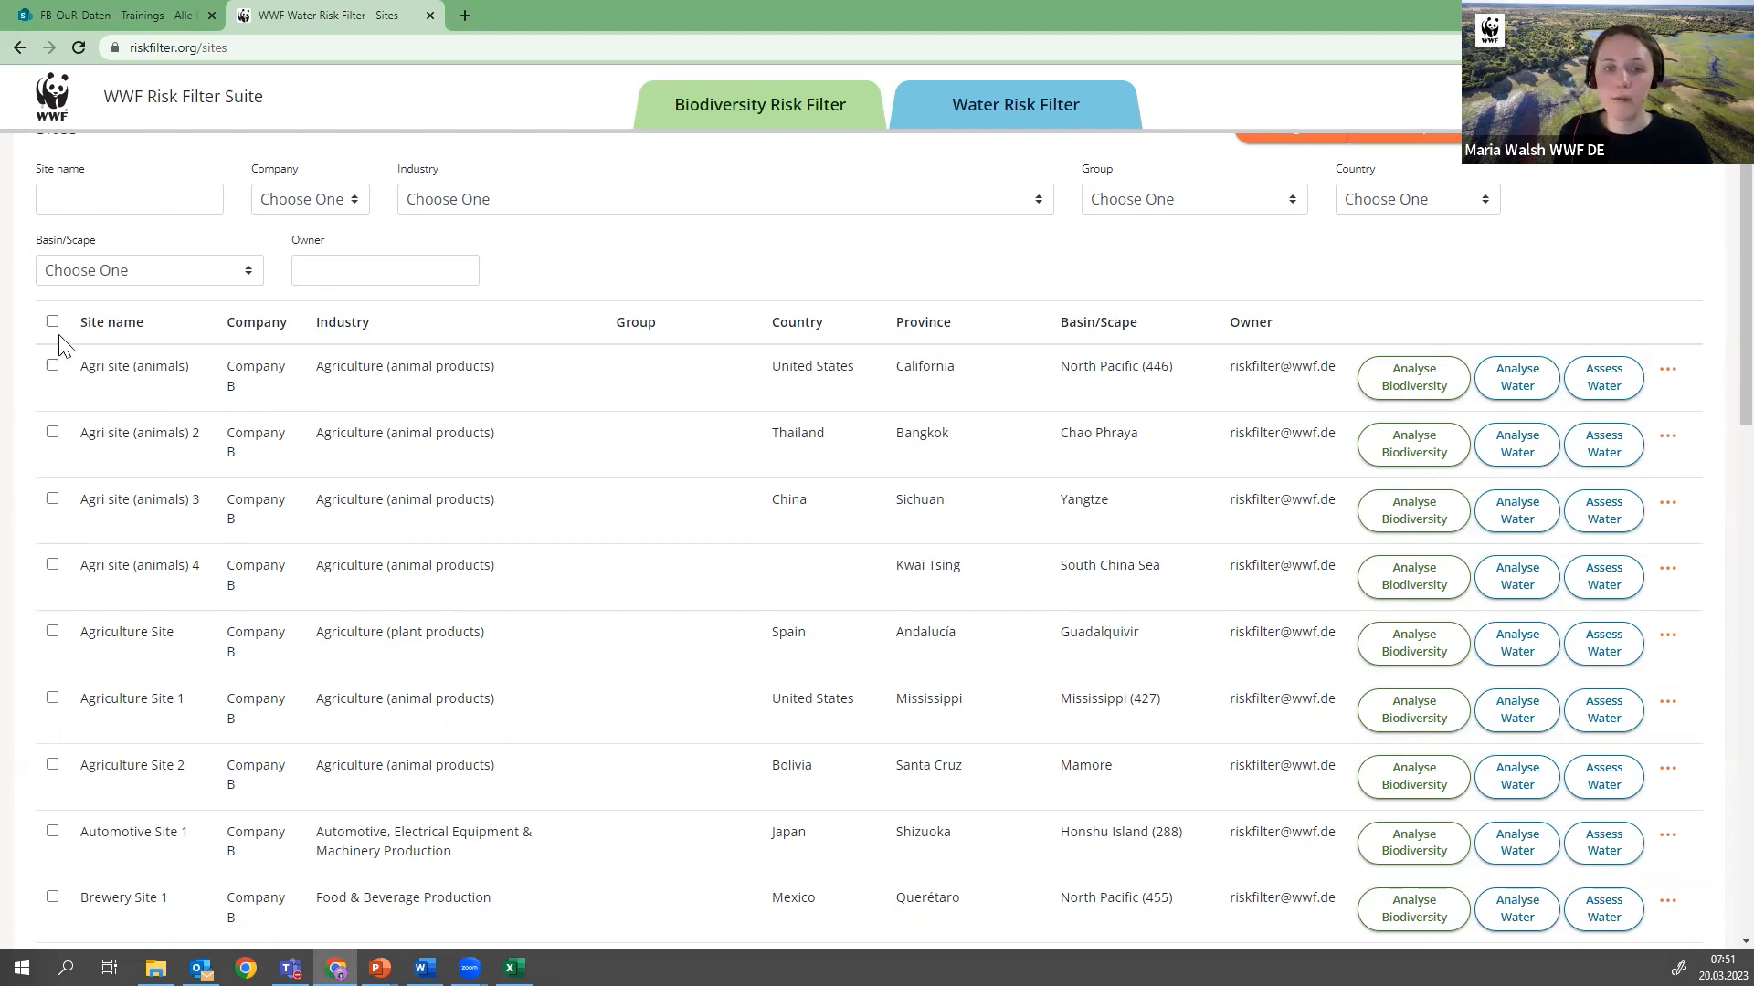
click(52, 366)
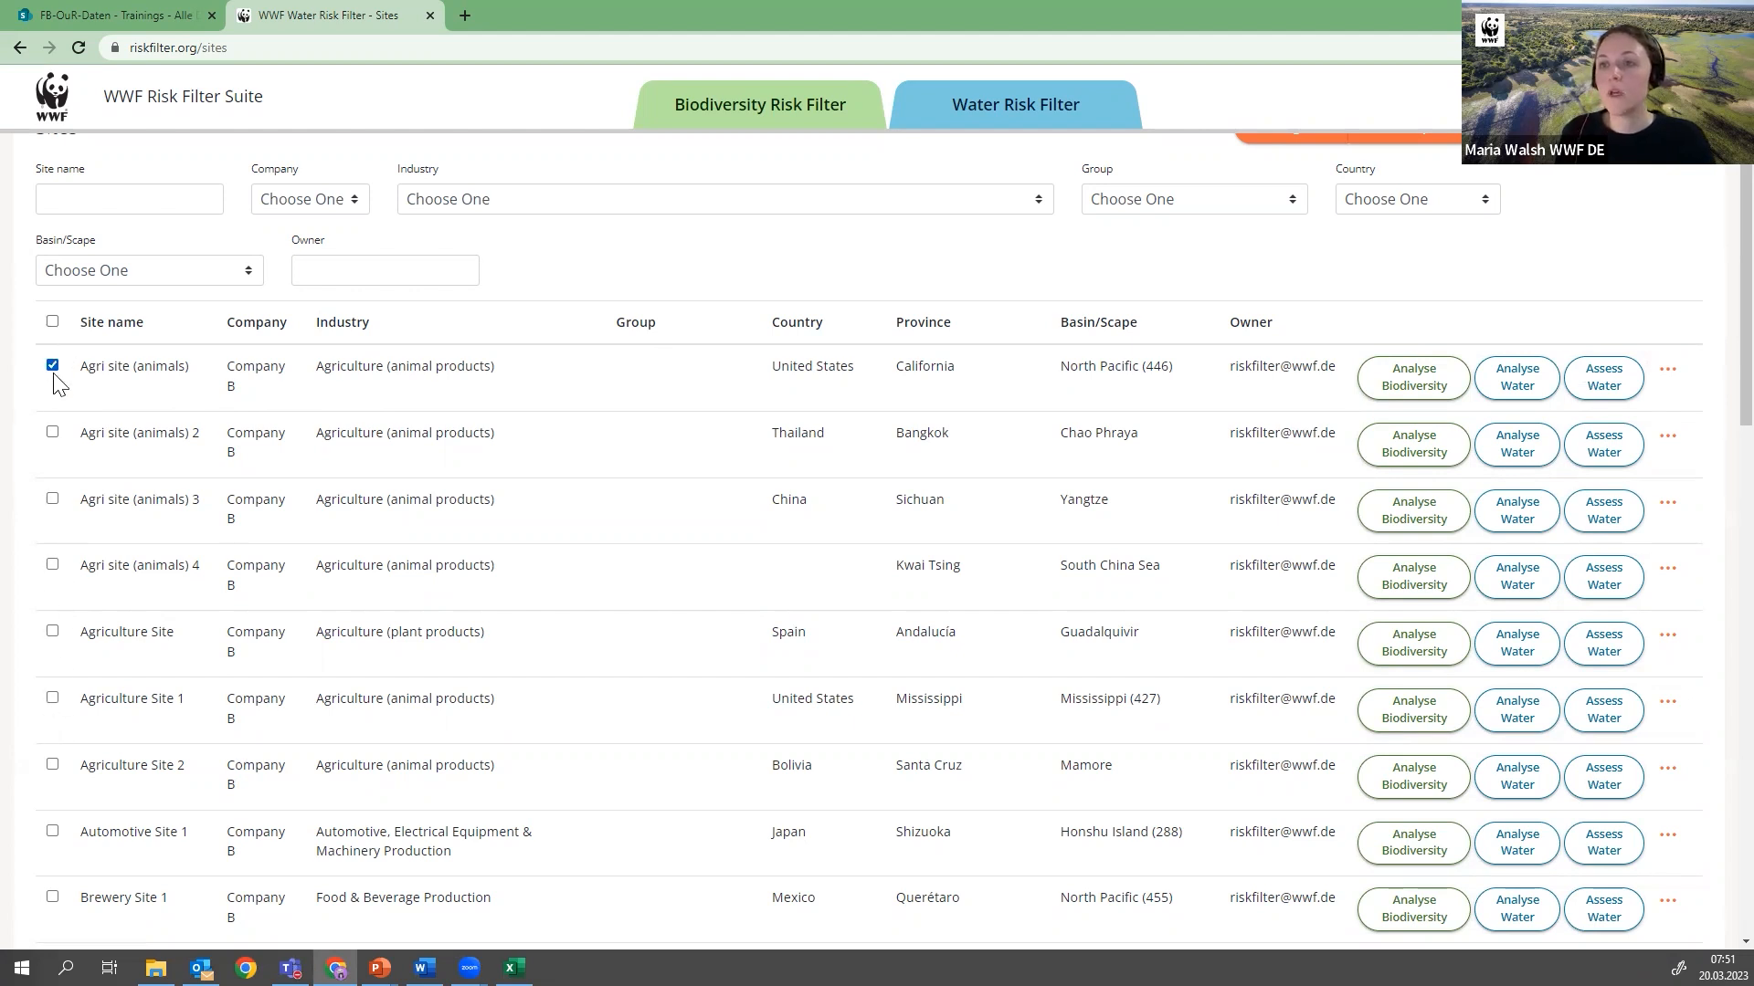
click(52, 498)
scroll(290, 532, up, 2)
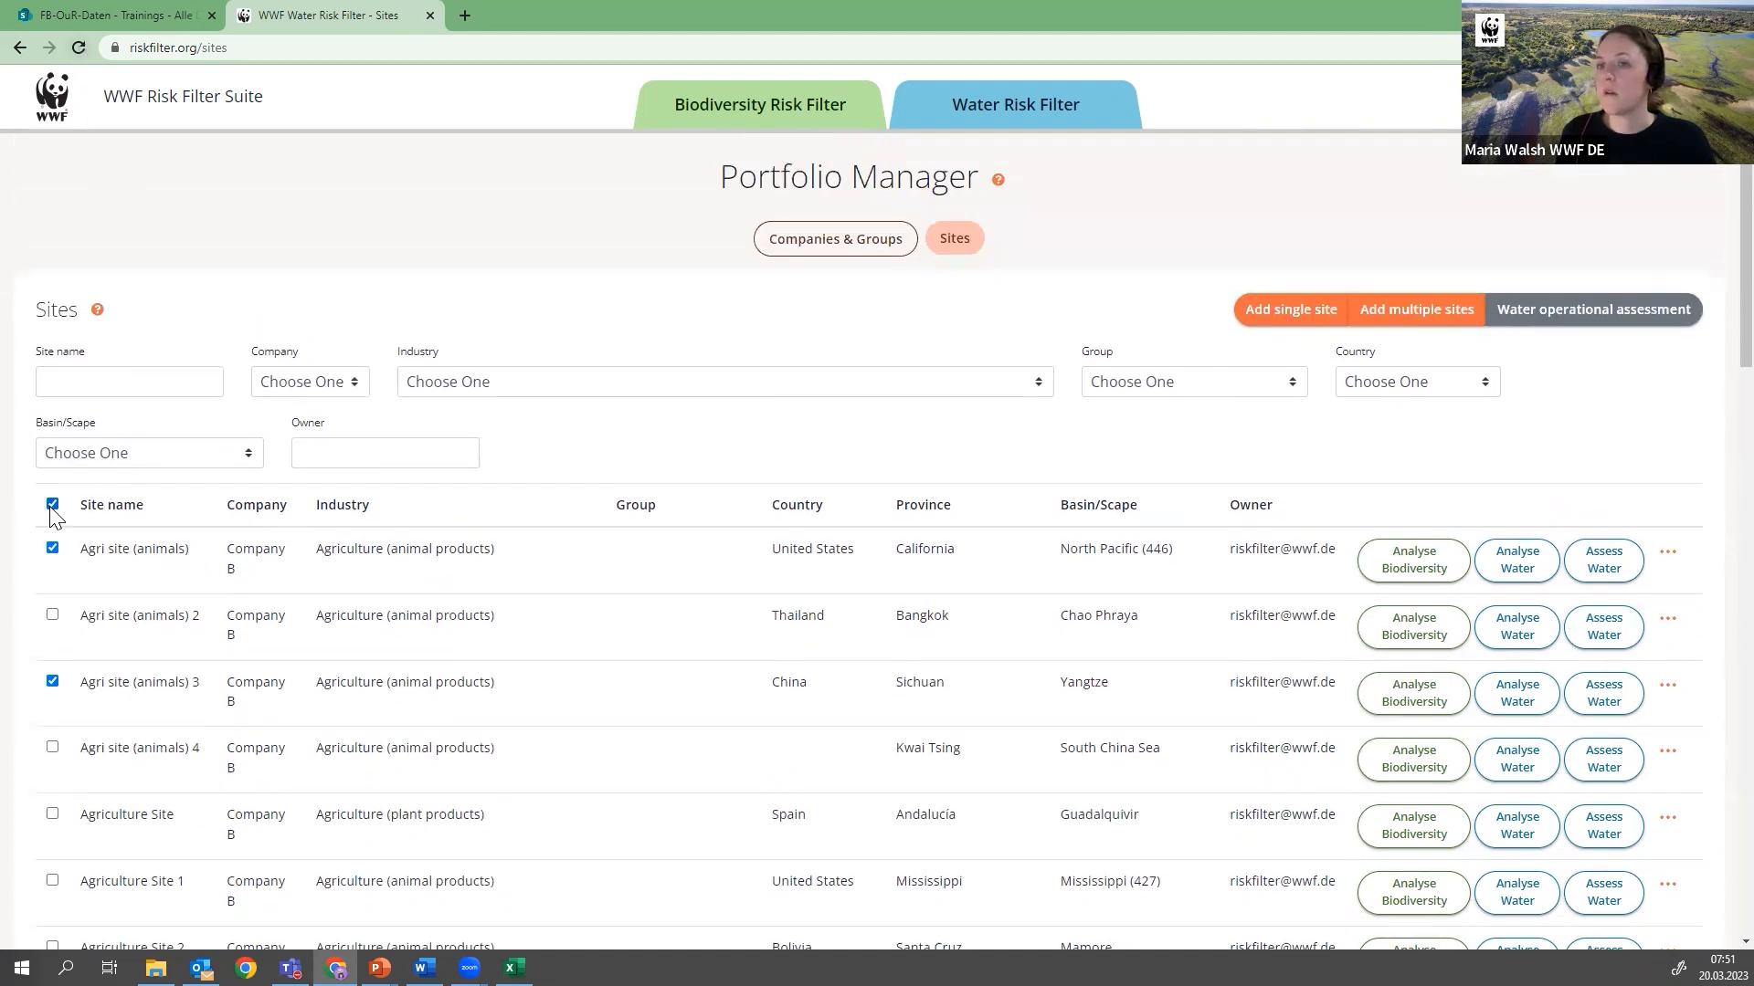
click(80, 48)
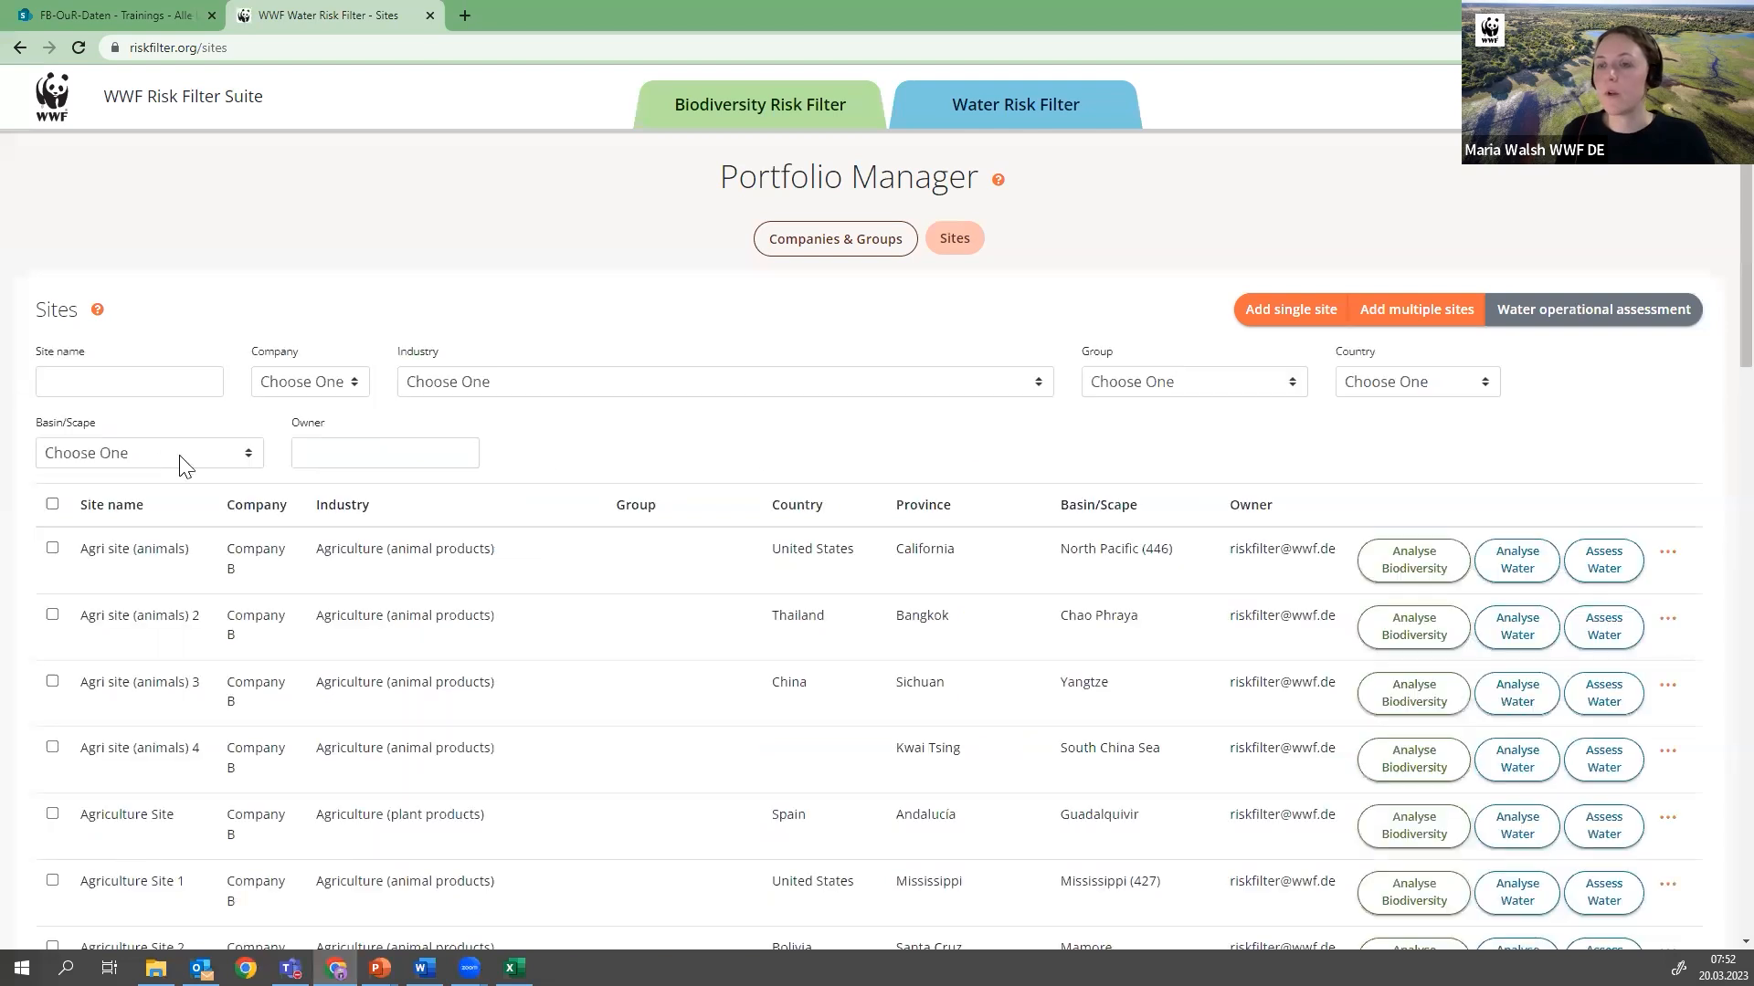
Select all listed sites at once and clear the whole selection again
scroll(96, 558, down, 2)
click(52, 322)
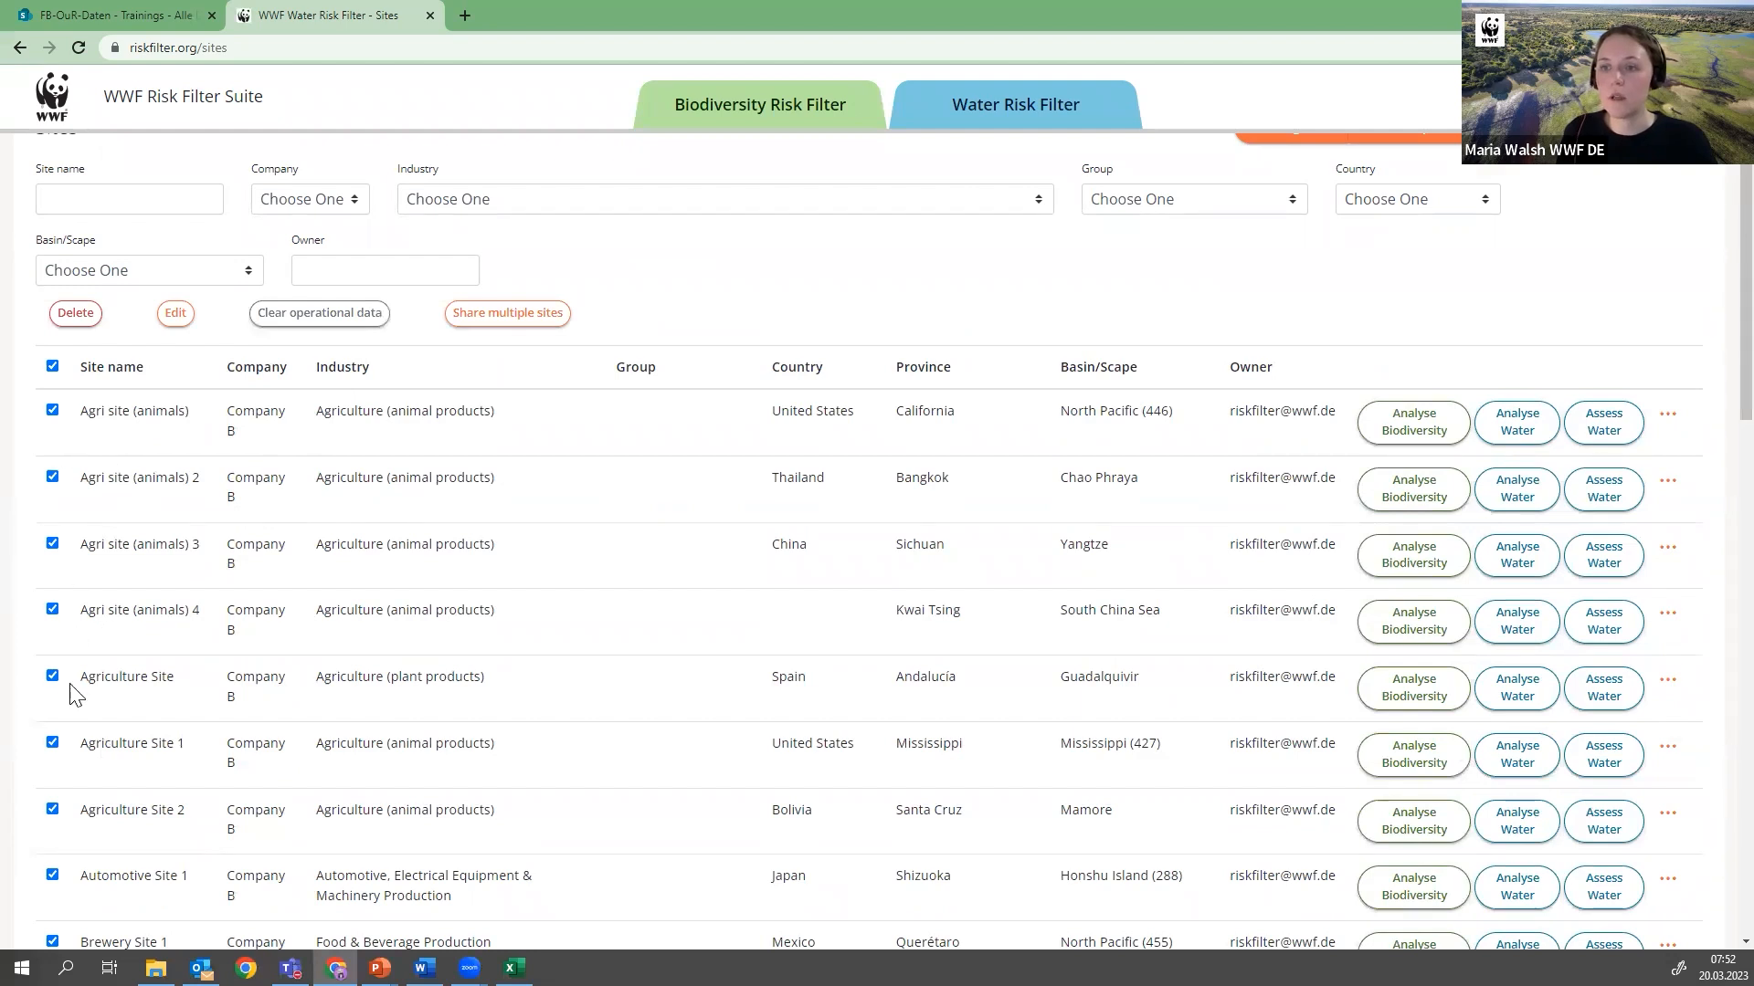
click(52, 365)
Examine the bulk actions offered for Agri site (animals) 2, 3 and 4 when selected together, and deselect the three sites
click(52, 433)
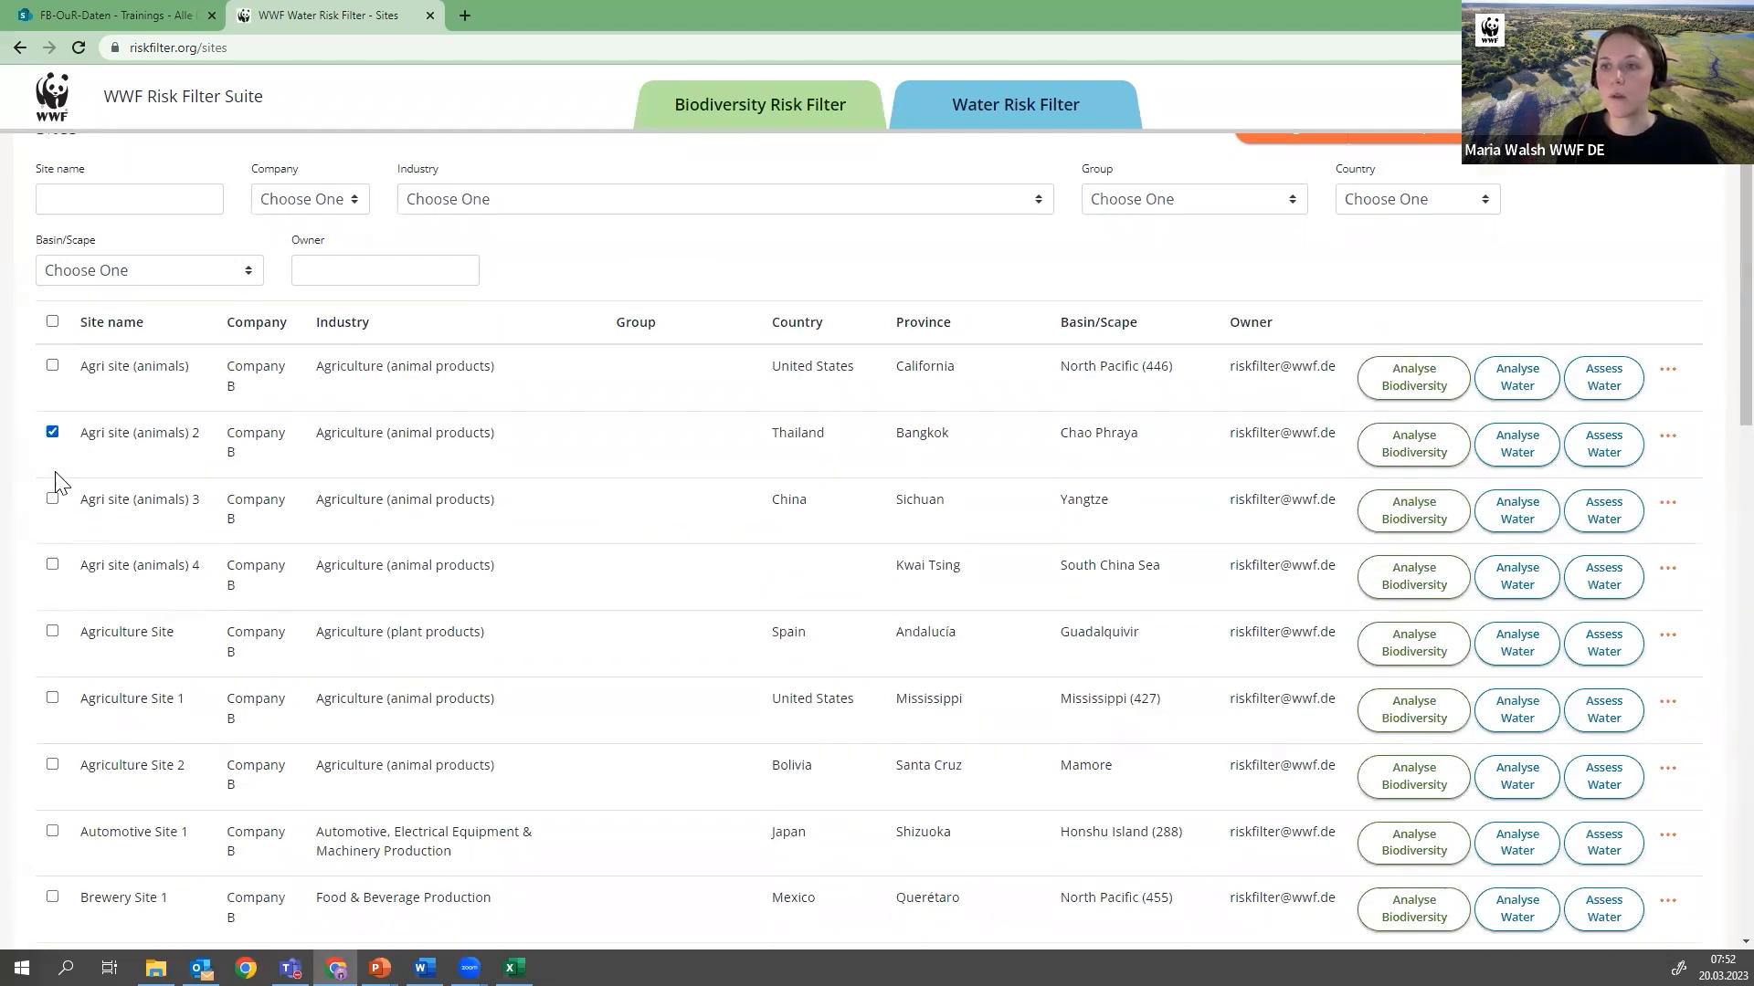
click(53, 543)
click(53, 609)
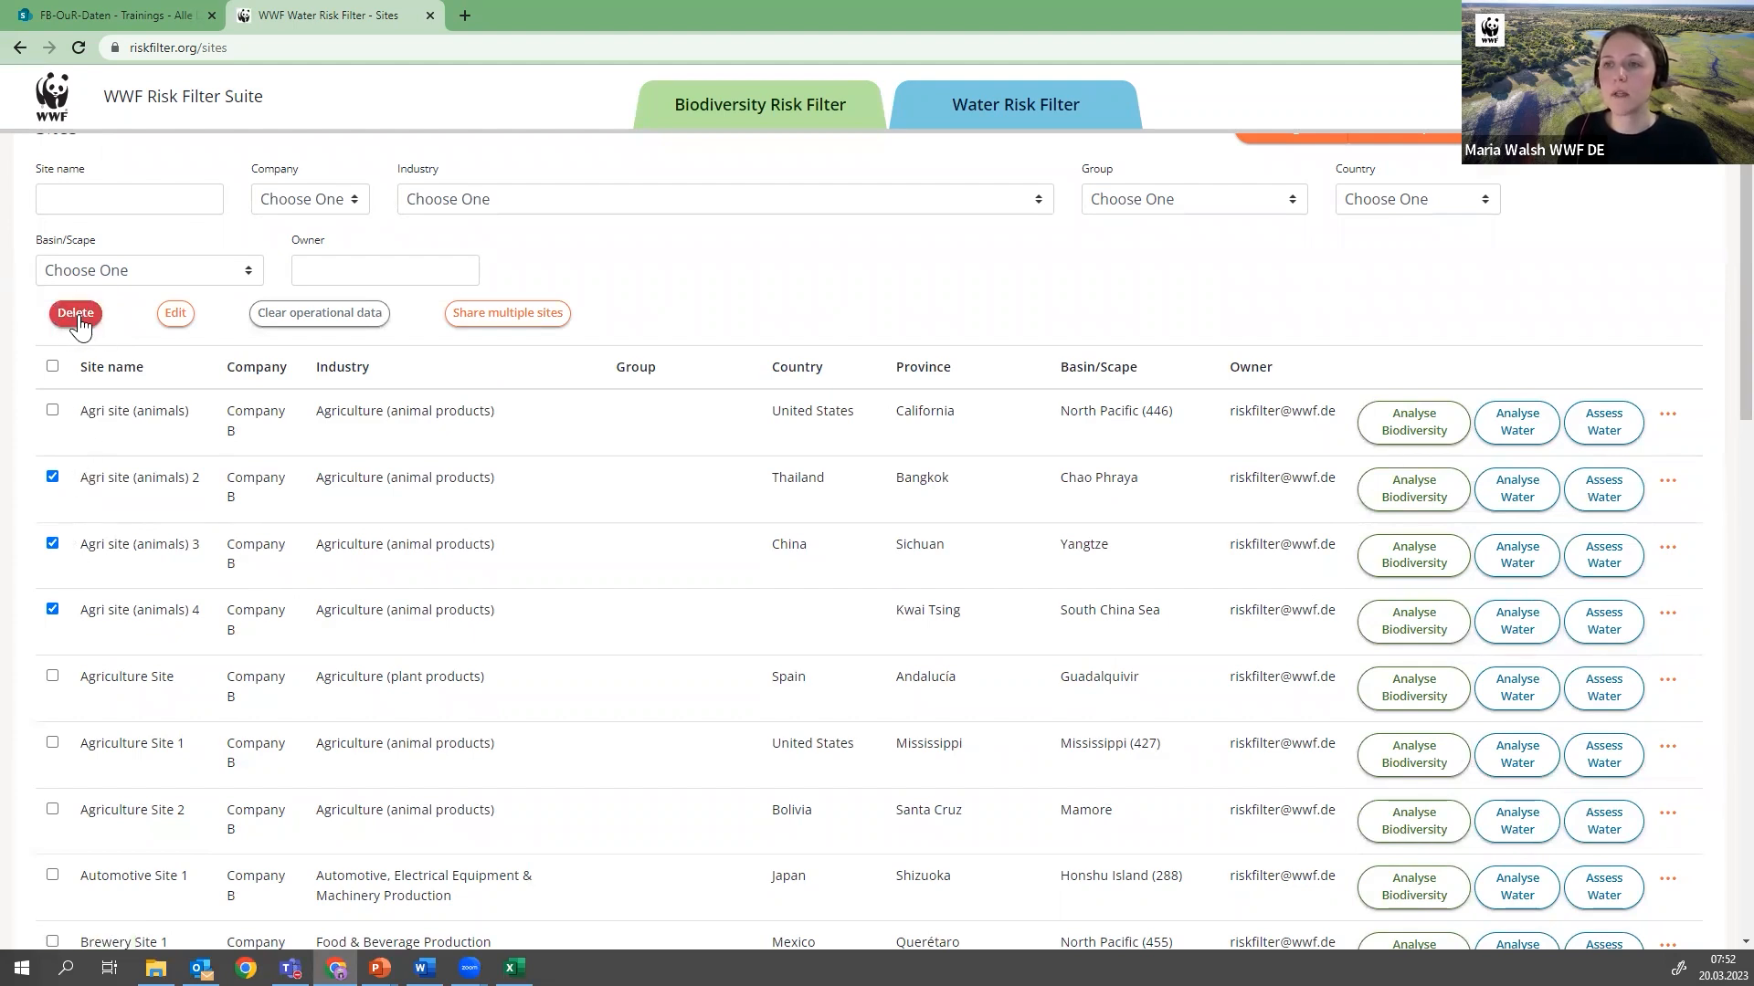
scroll(117, 365, up, 1)
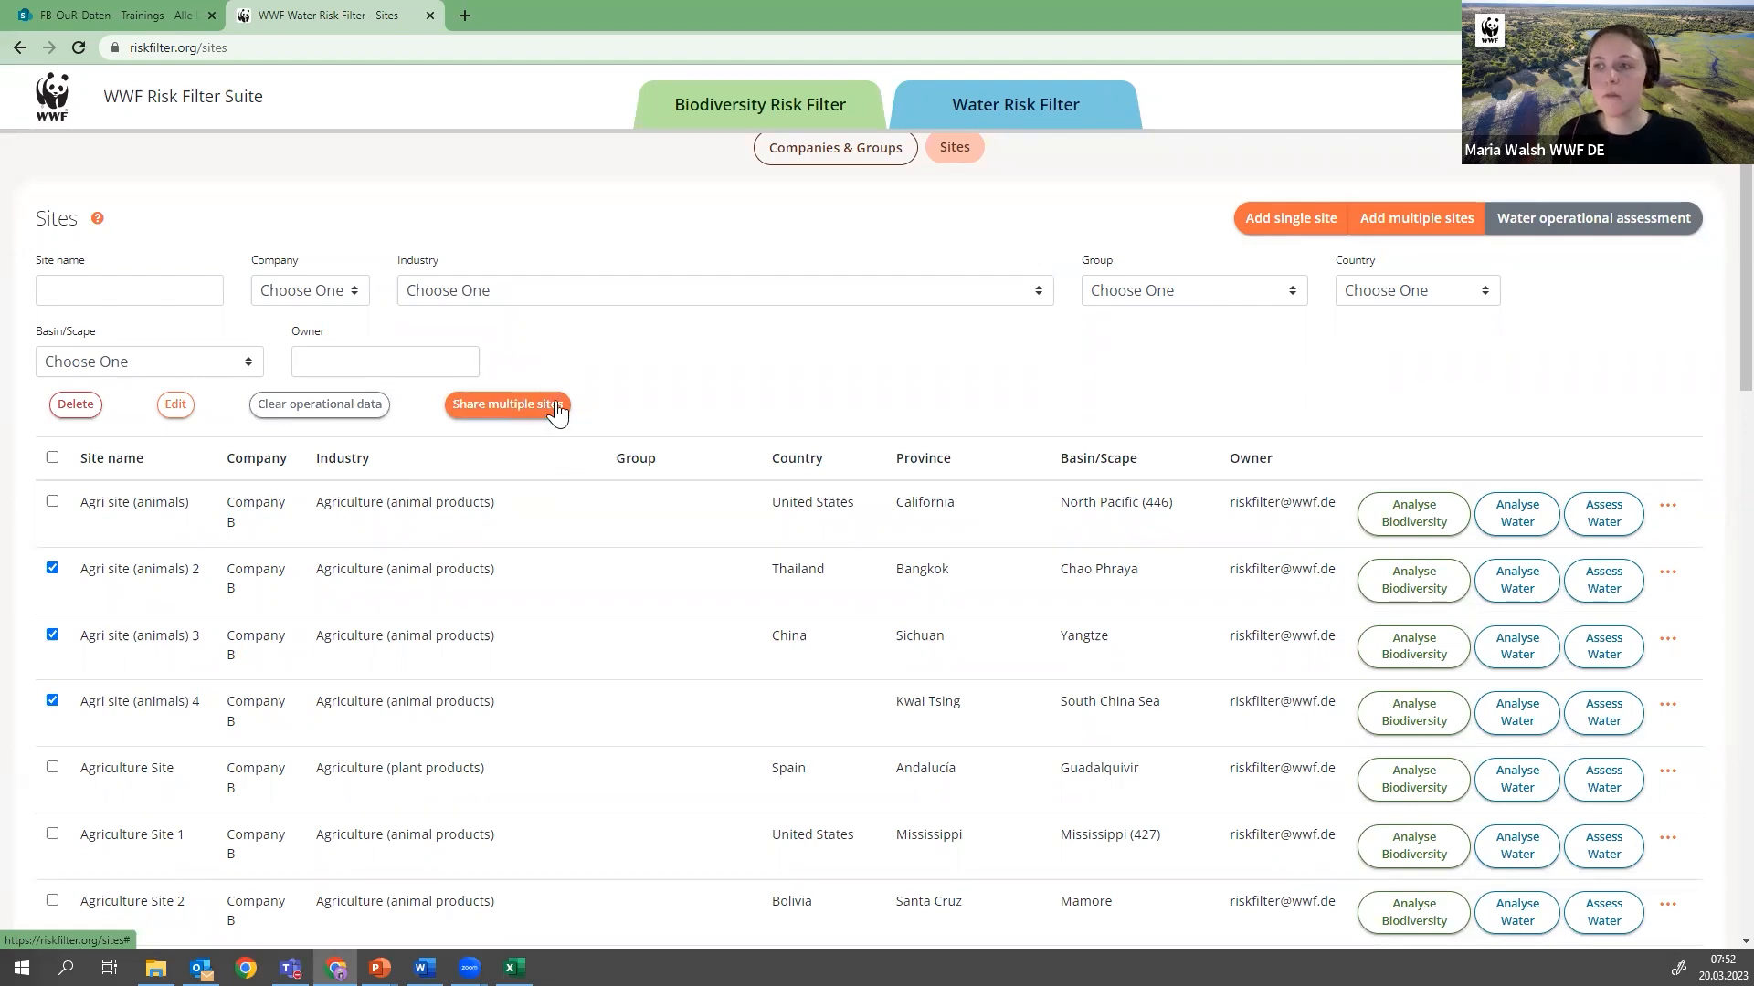
click(52, 568)
click(52, 634)
click(52, 700)
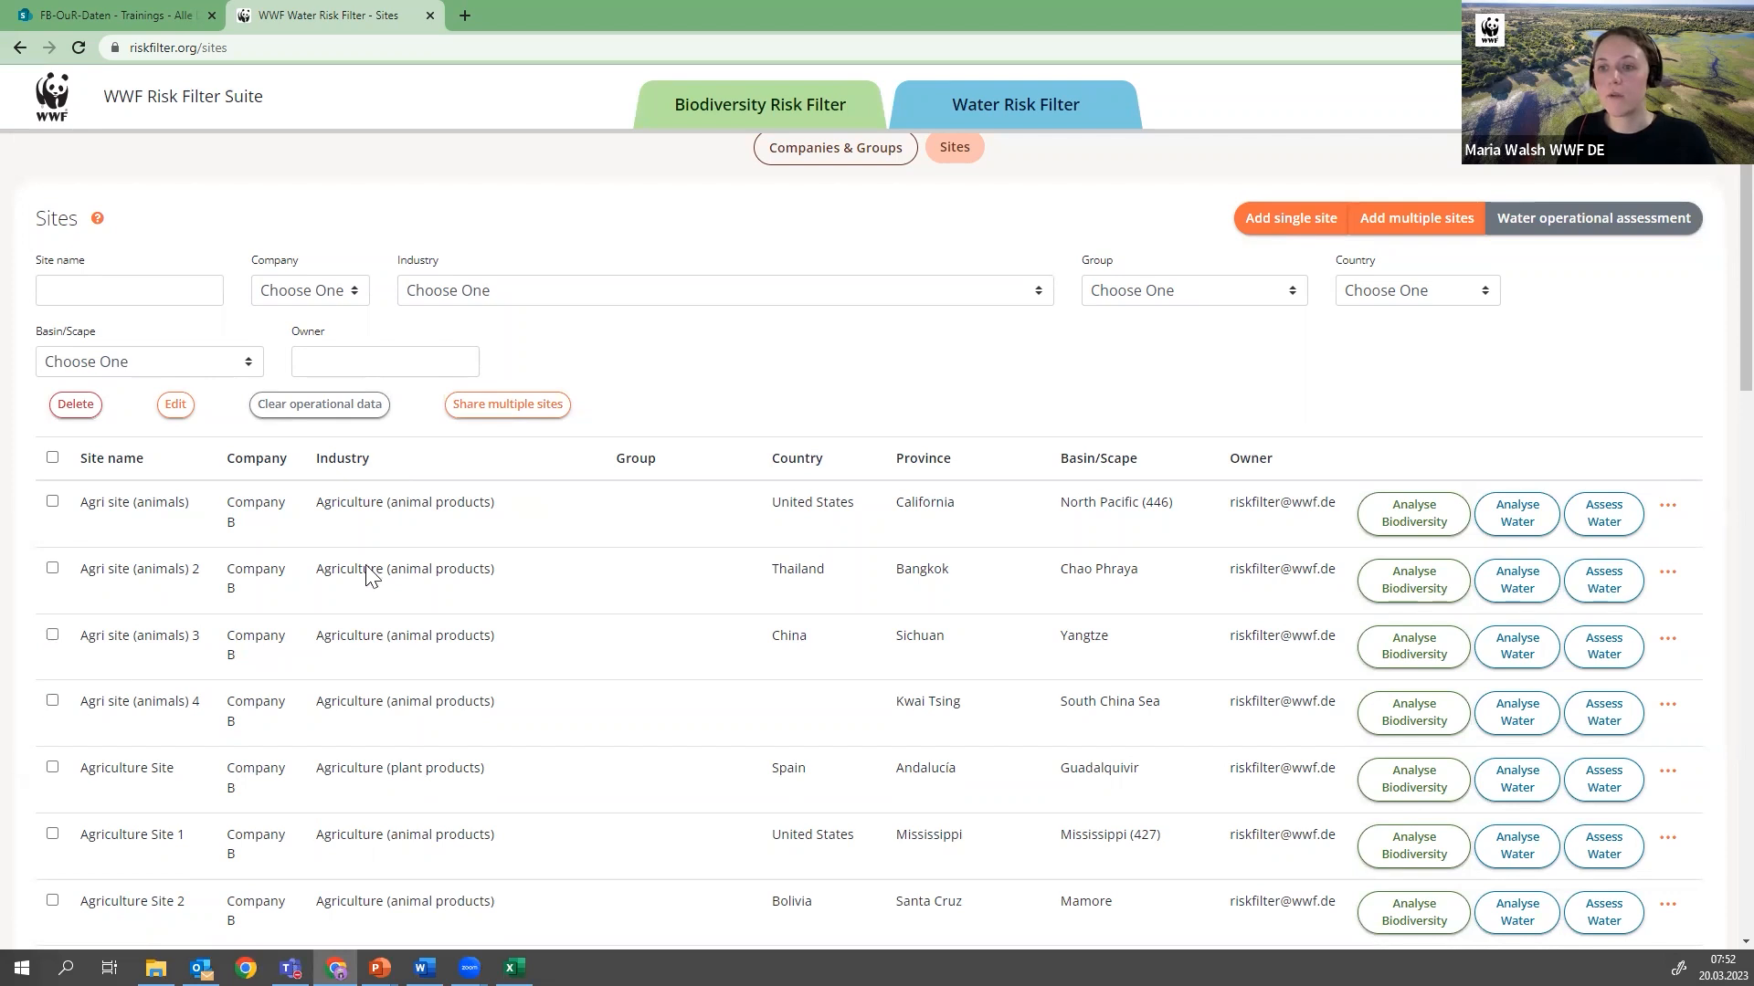
scroll(849, 274, up, 1)
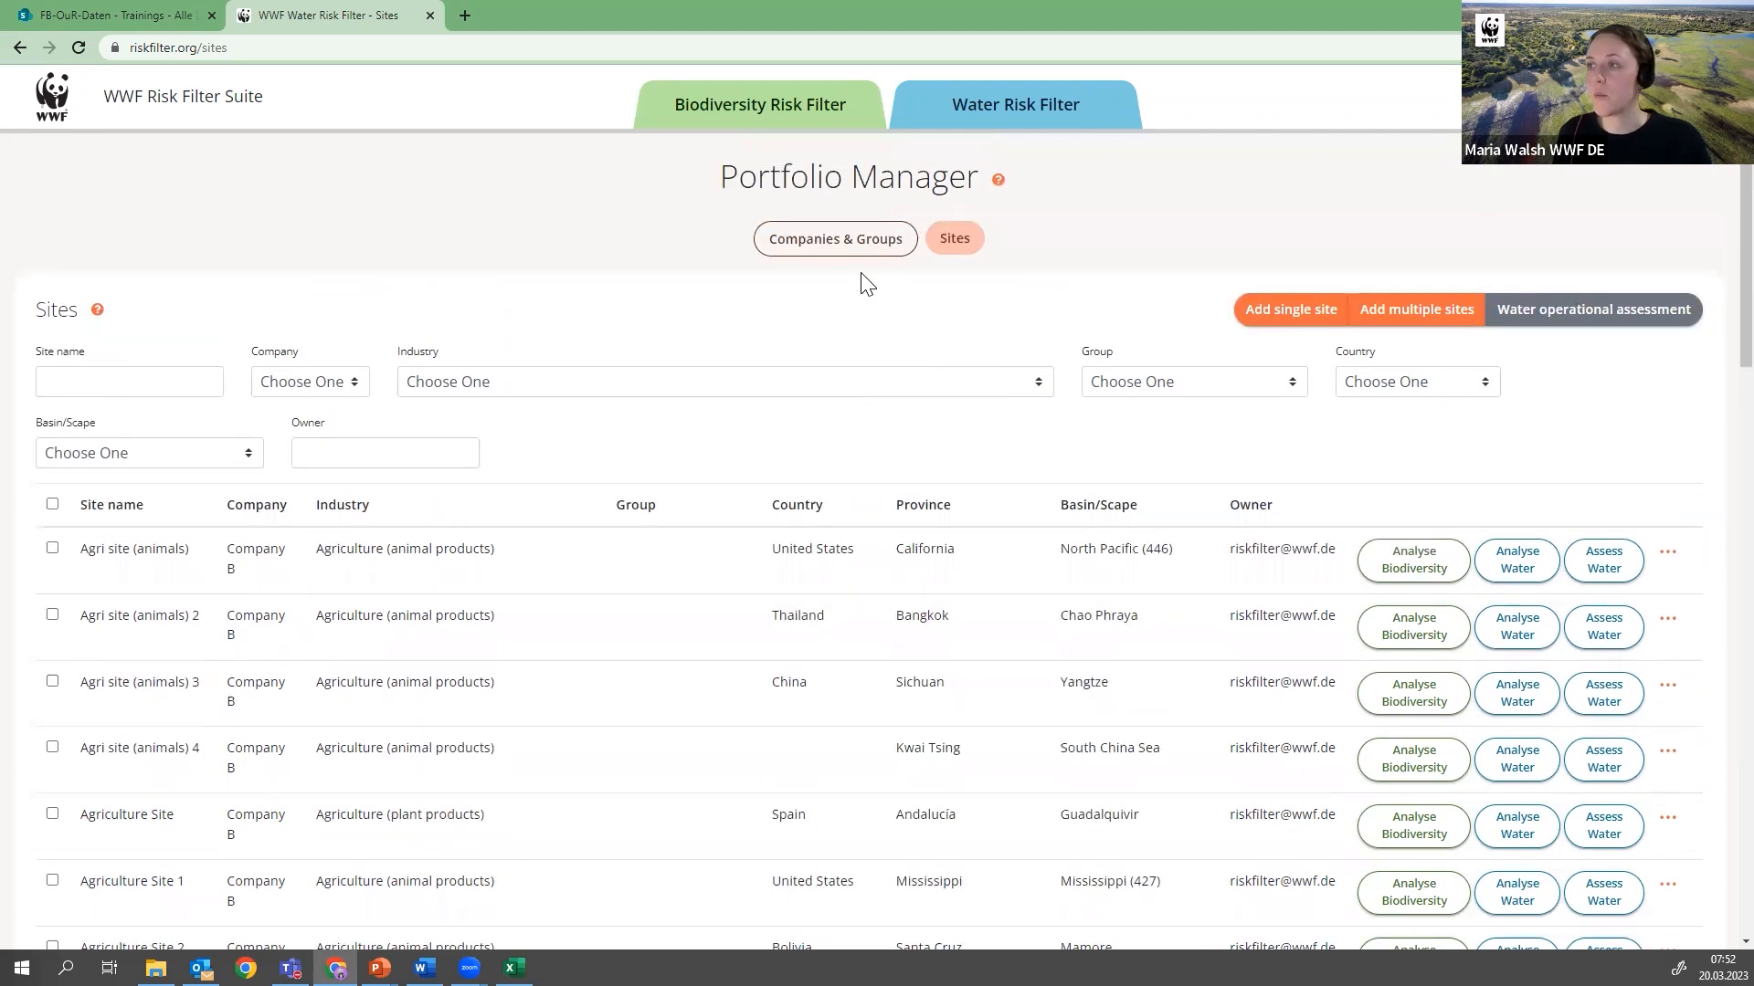